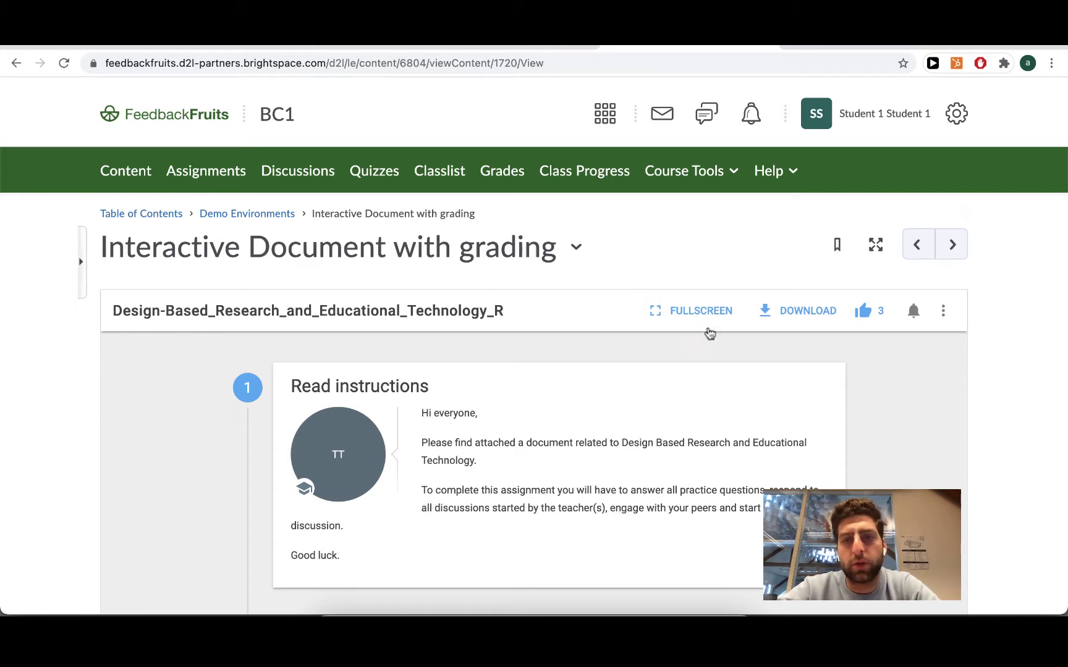
Show the assignment full screen and review its instructions, activity progress and 34.2% grade
left_click(700, 315)
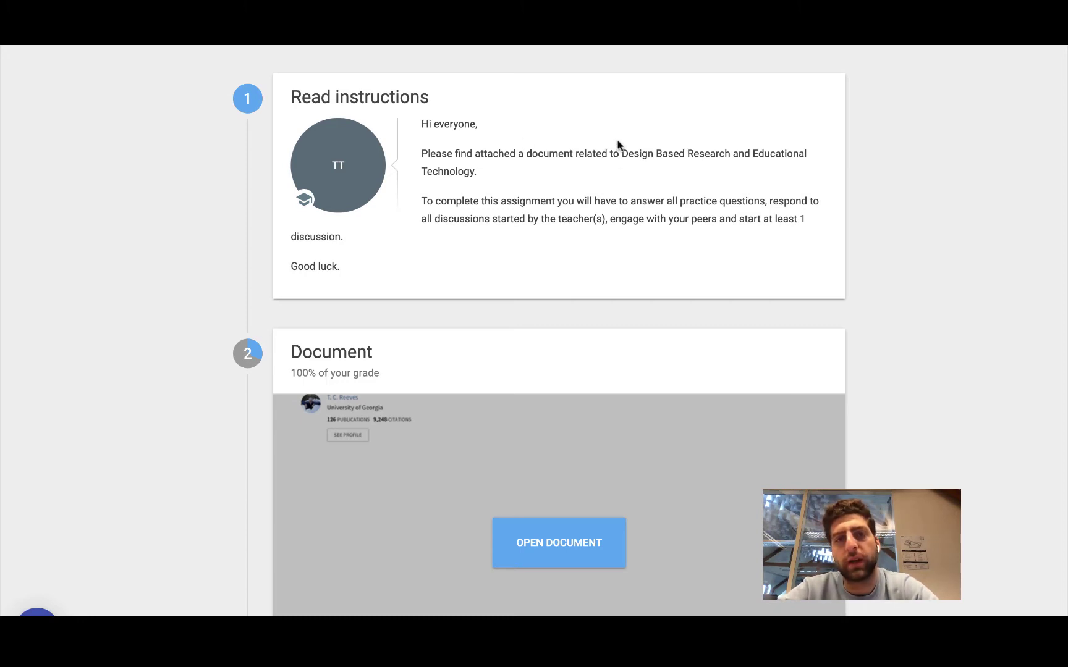
left_click_drag(504, 201, 653, 201)
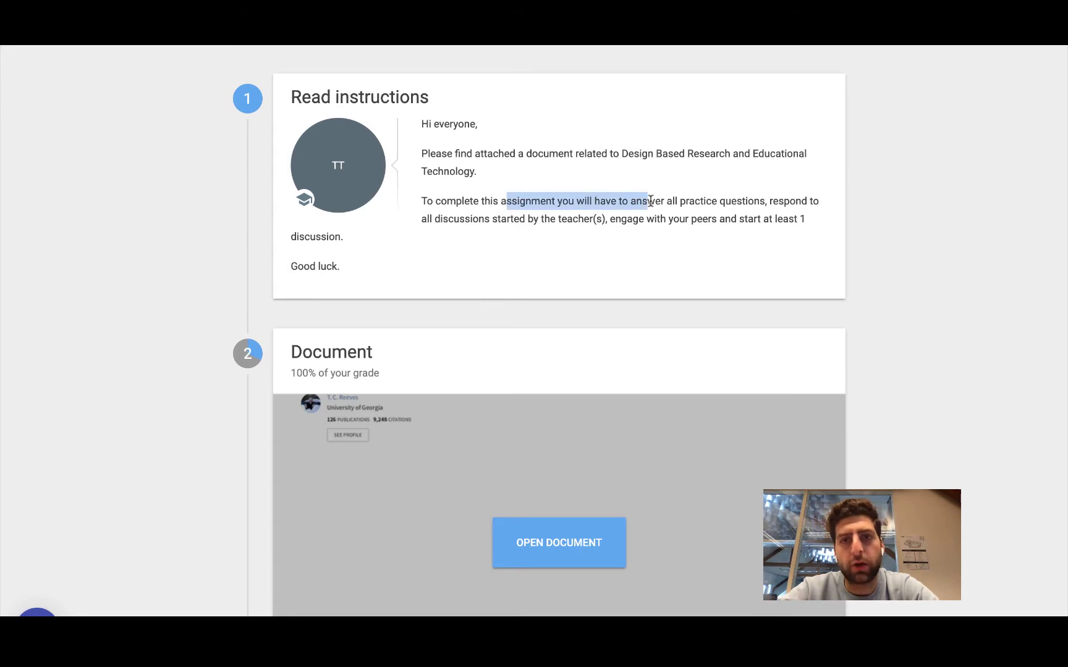
left_click(893, 244)
scroll(898, 247, "down", 3)
scroll(896, 246, "down", 2)
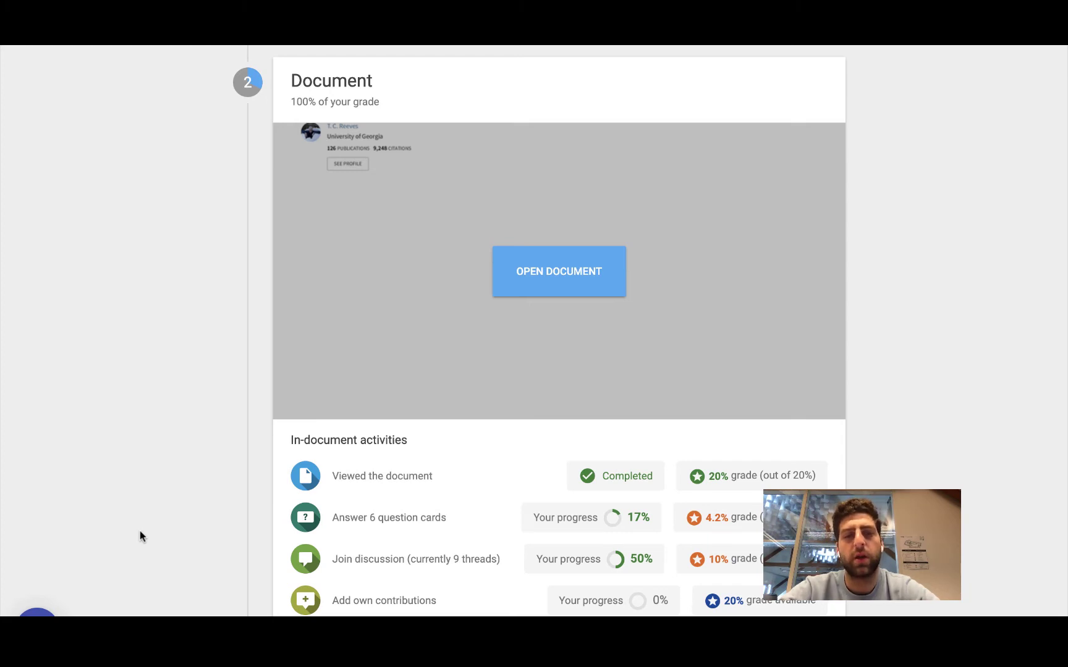
scroll(433, 480, "down", 1)
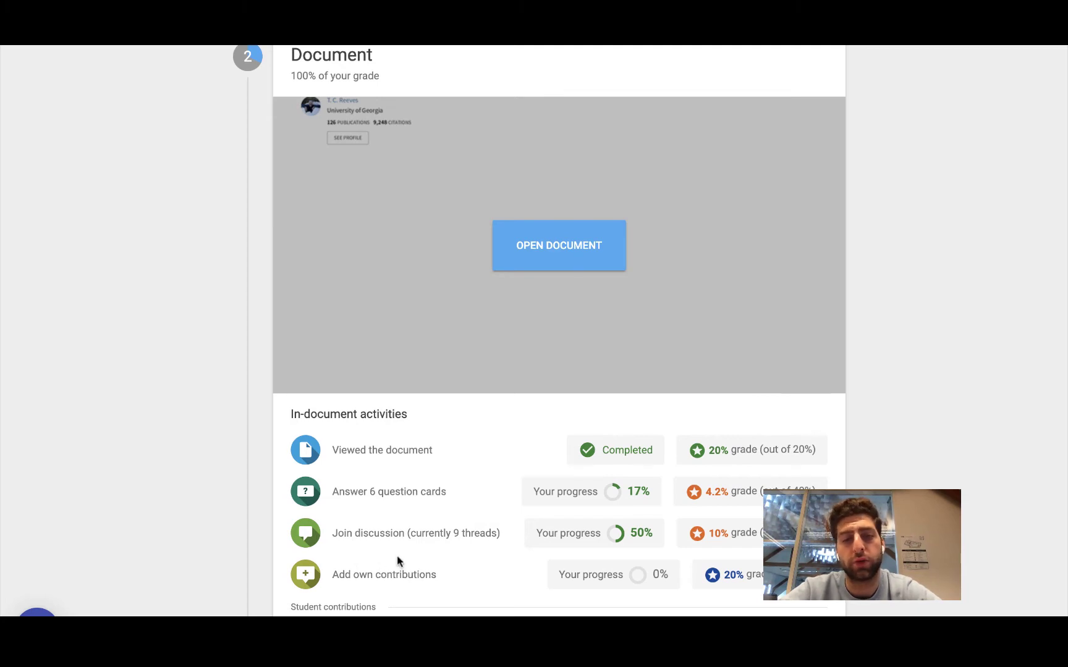
scroll(398, 560, "down", 5)
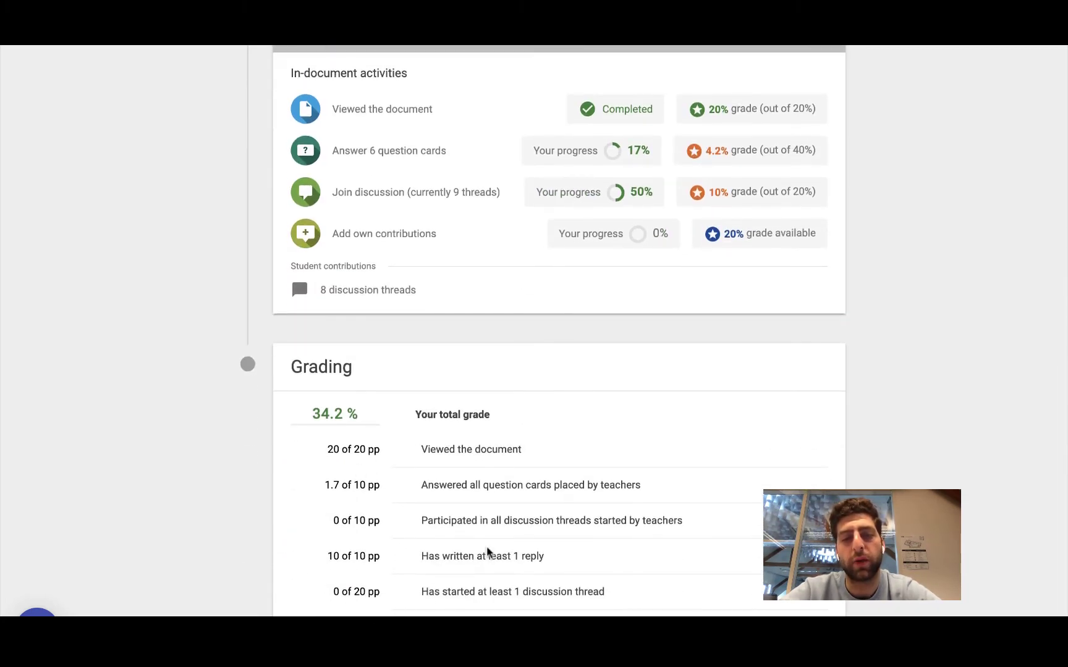
scroll(488, 551, "down", 1)
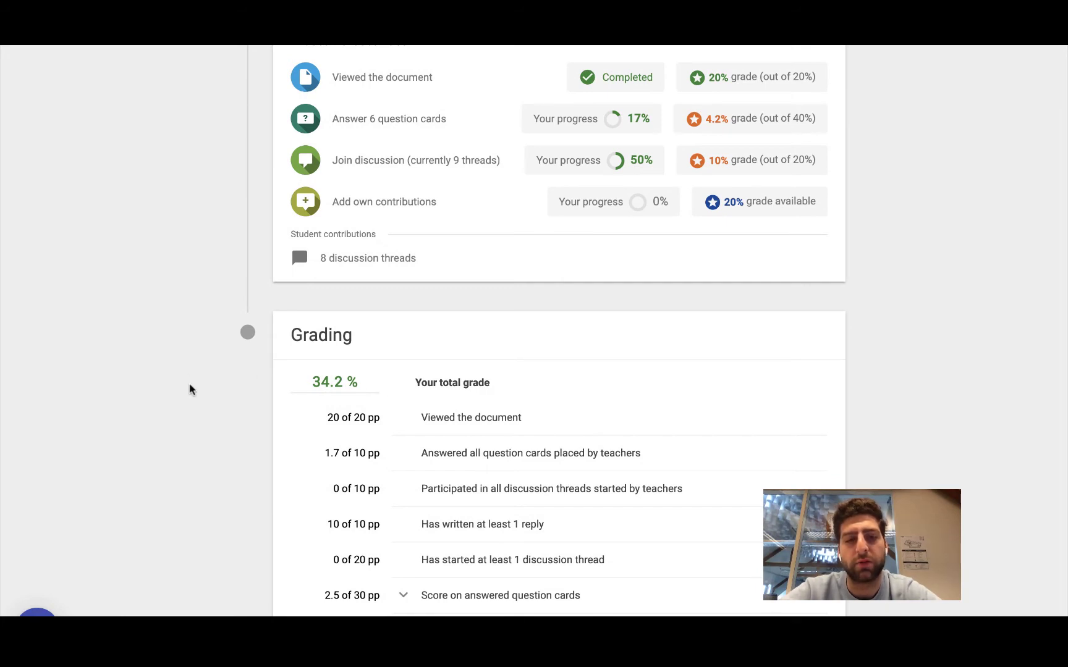
scroll(505, 437, "up", 6)
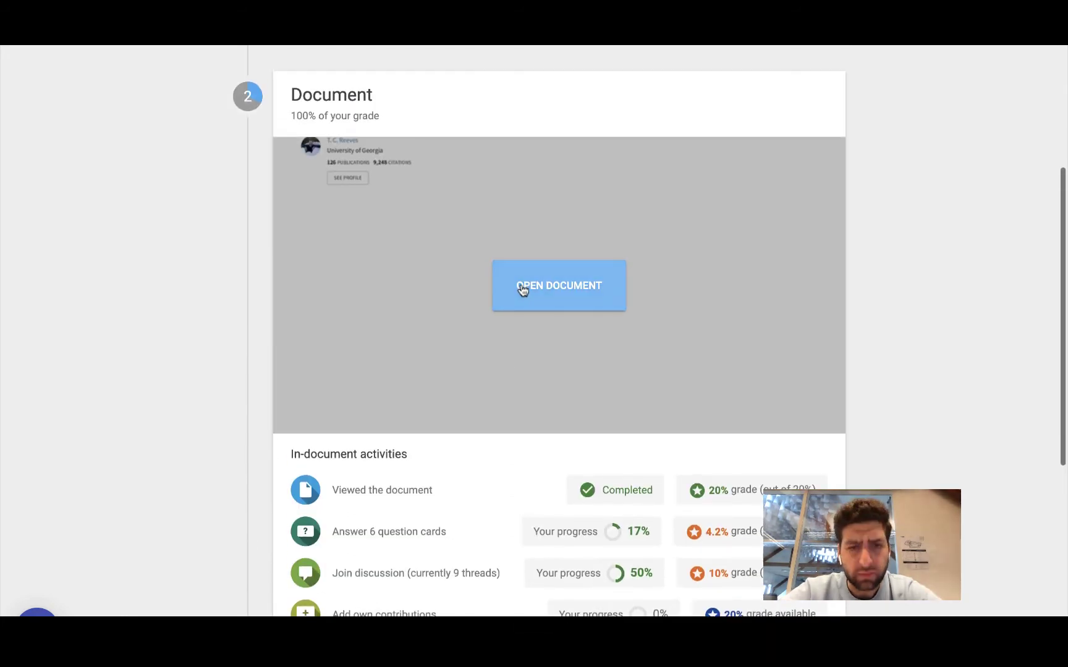
Open the article, scroll to page 2, and like the 'Hey can someone explain?' comment
left_click(522, 286)
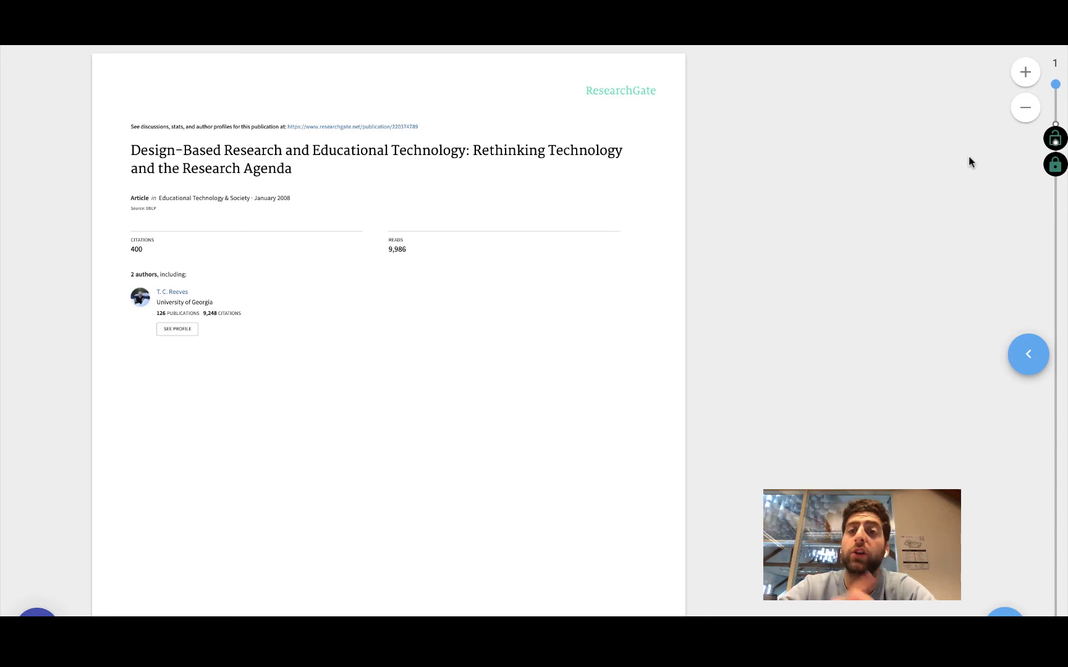
scroll(568, 321, "down", 4)
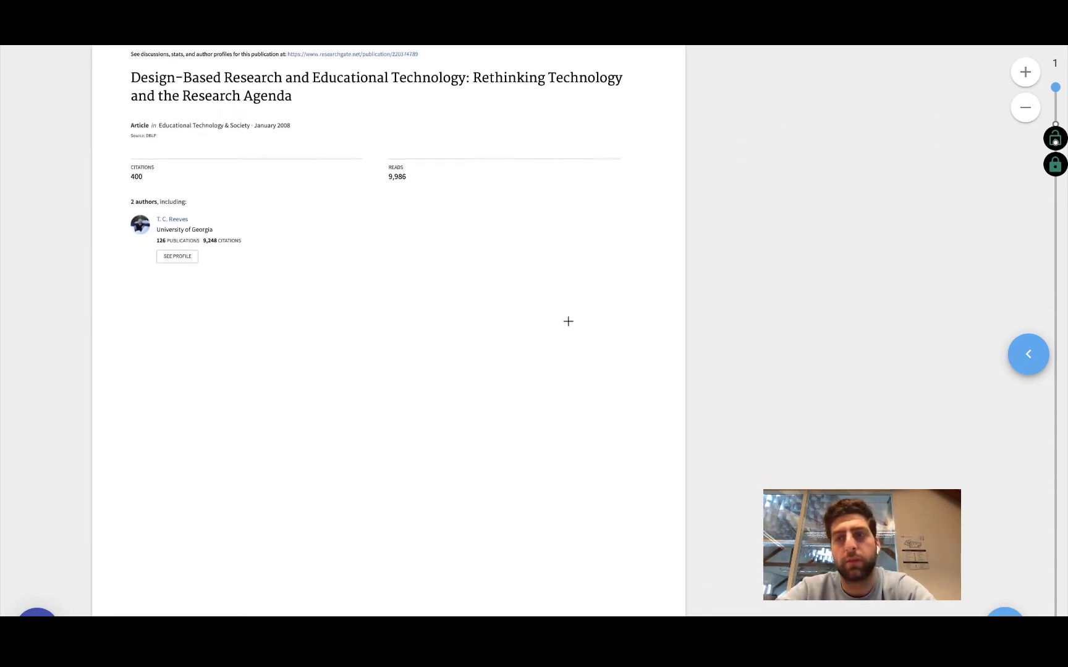
scroll(568, 321, "down", 8)
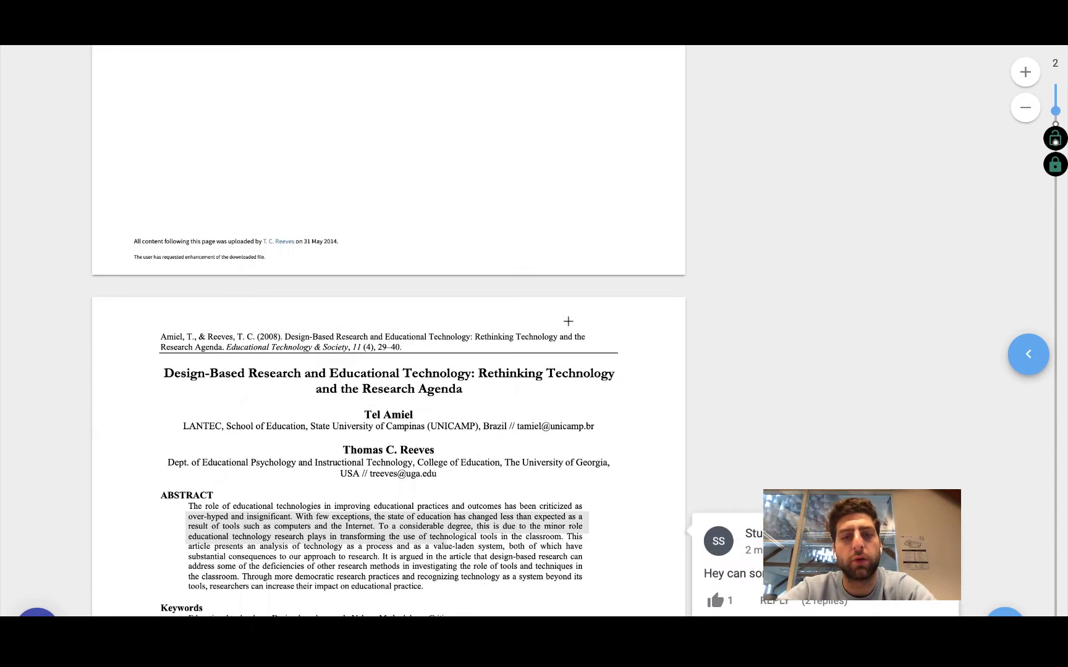
scroll(568, 321, "down", 2)
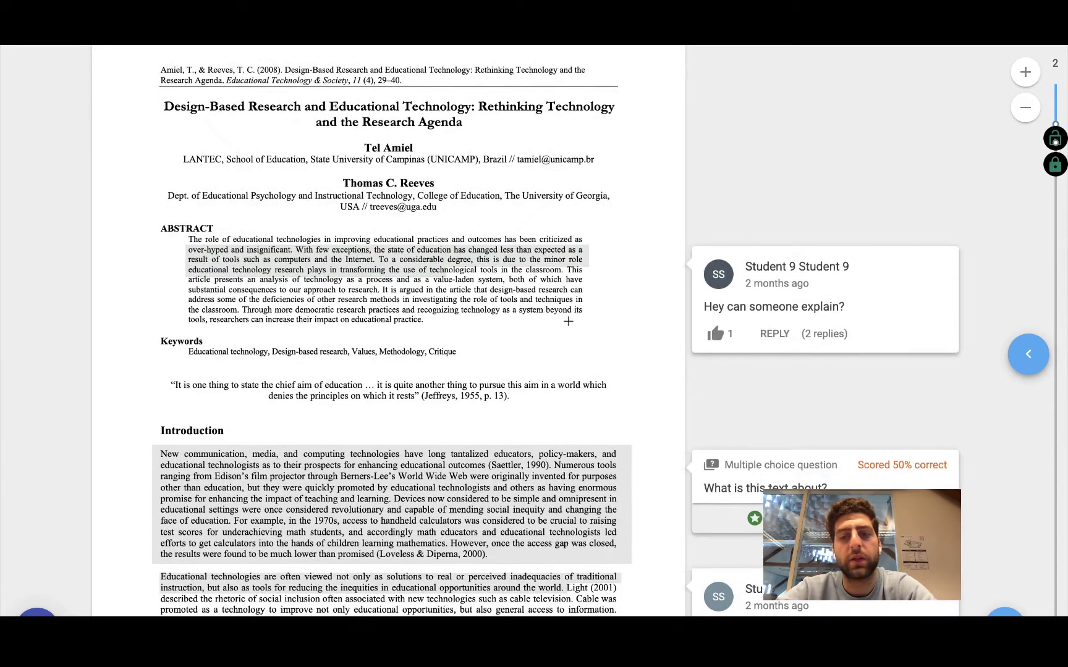
left_click(728, 331)
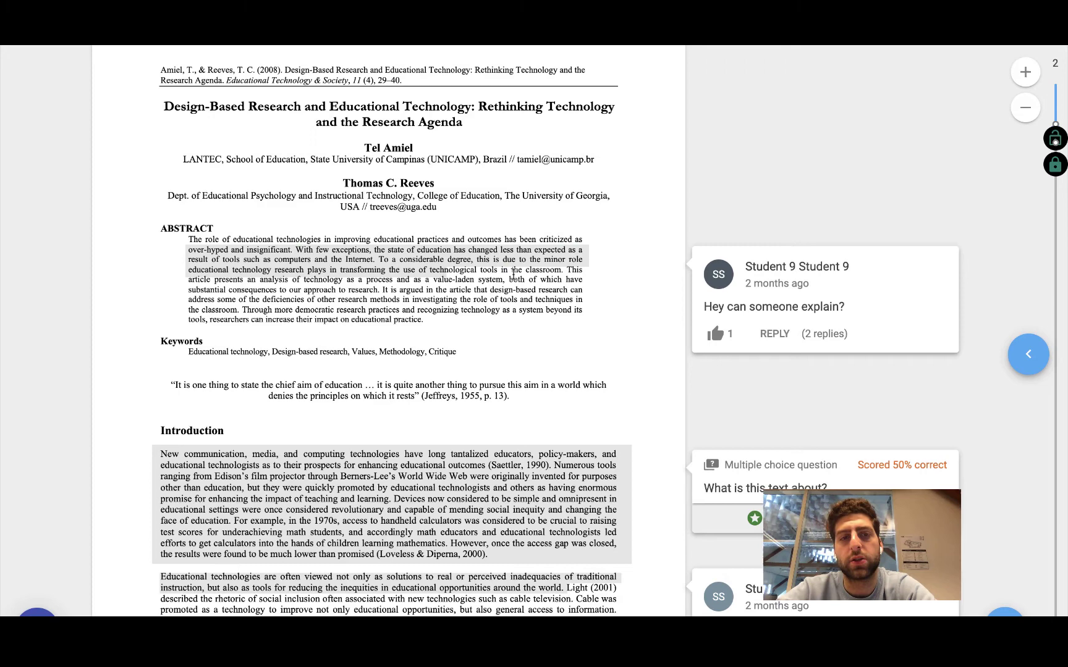
left_click(717, 334)
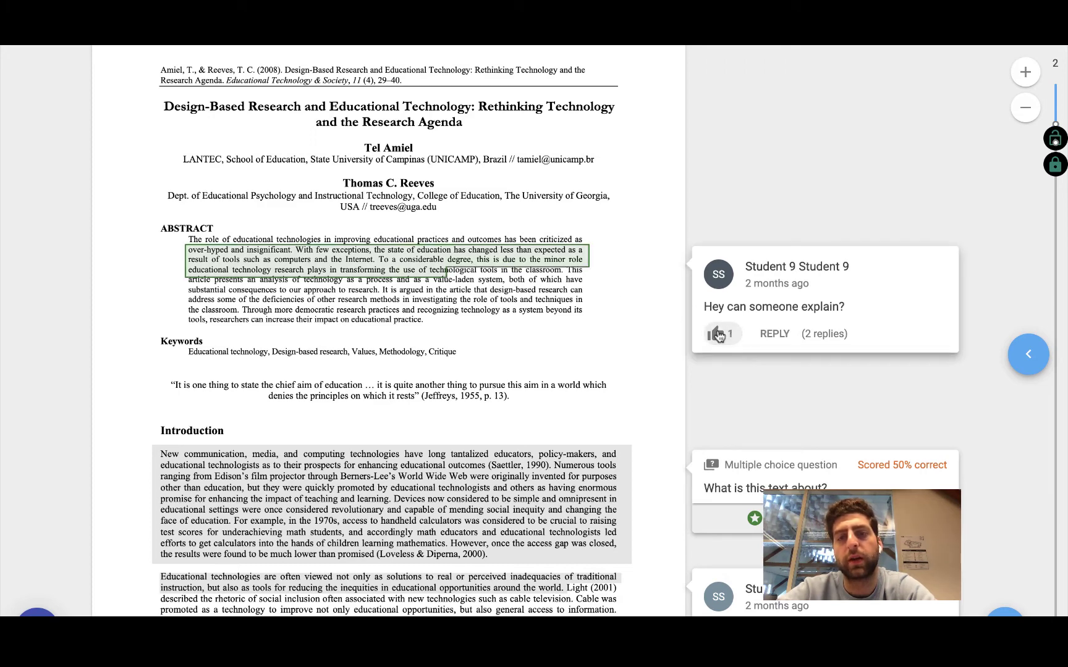
Post the reply 'My response #2' and delete the older 'My response' reply
left_click(773, 334)
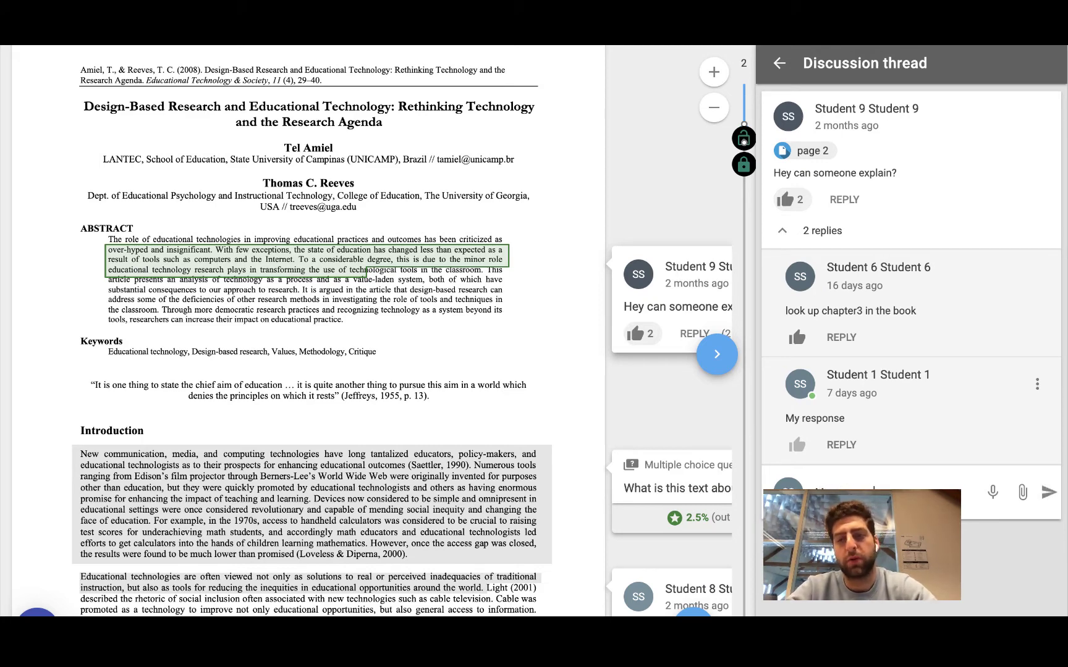
key("Return")
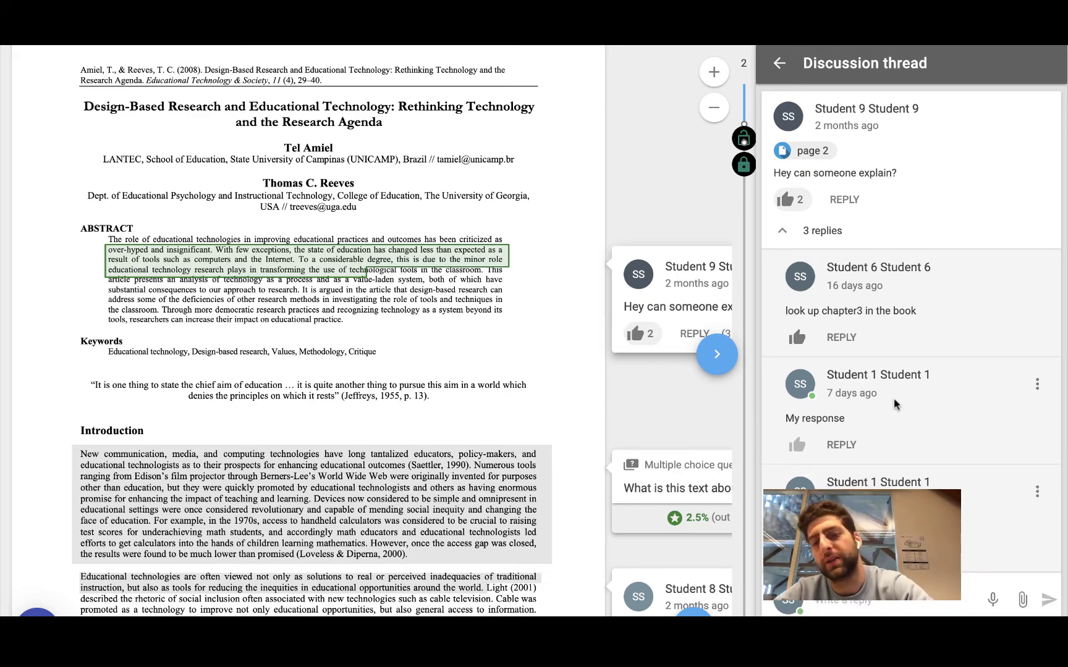
left_click_drag(783, 419, 882, 423)
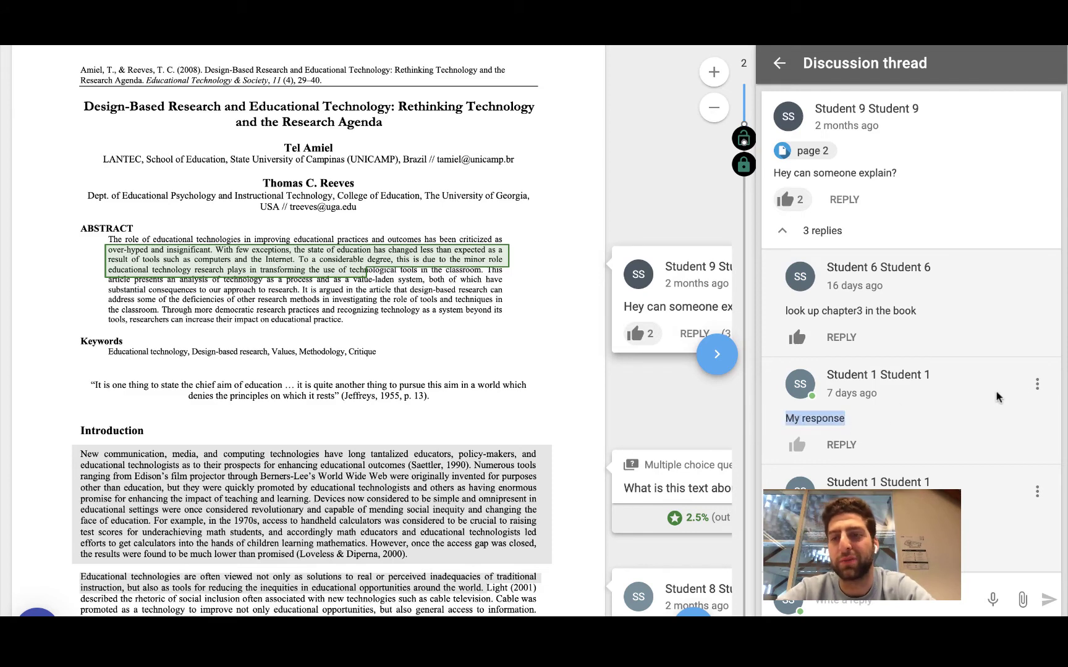
left_click(1037, 383)
left_click(1026, 420)
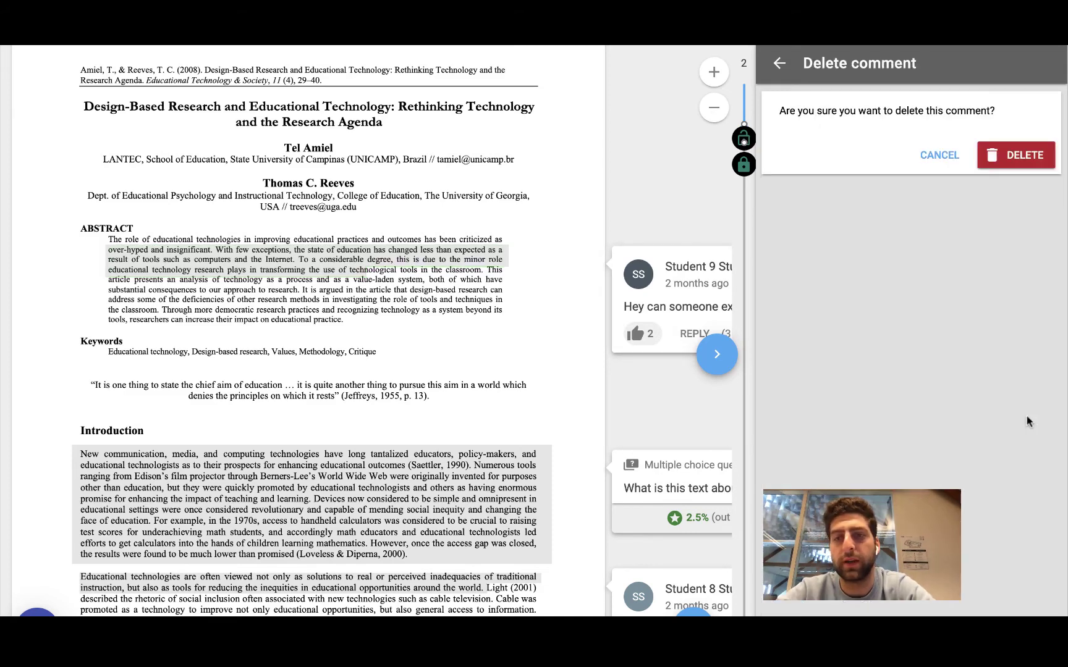
left_click(1014, 151)
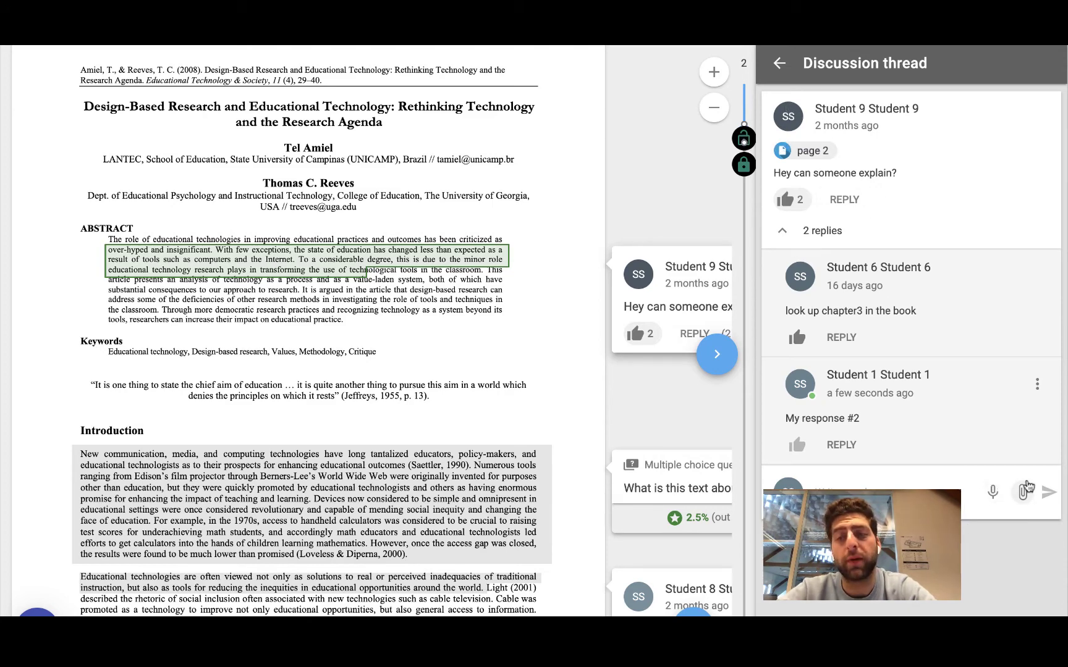
left_click(779, 61)
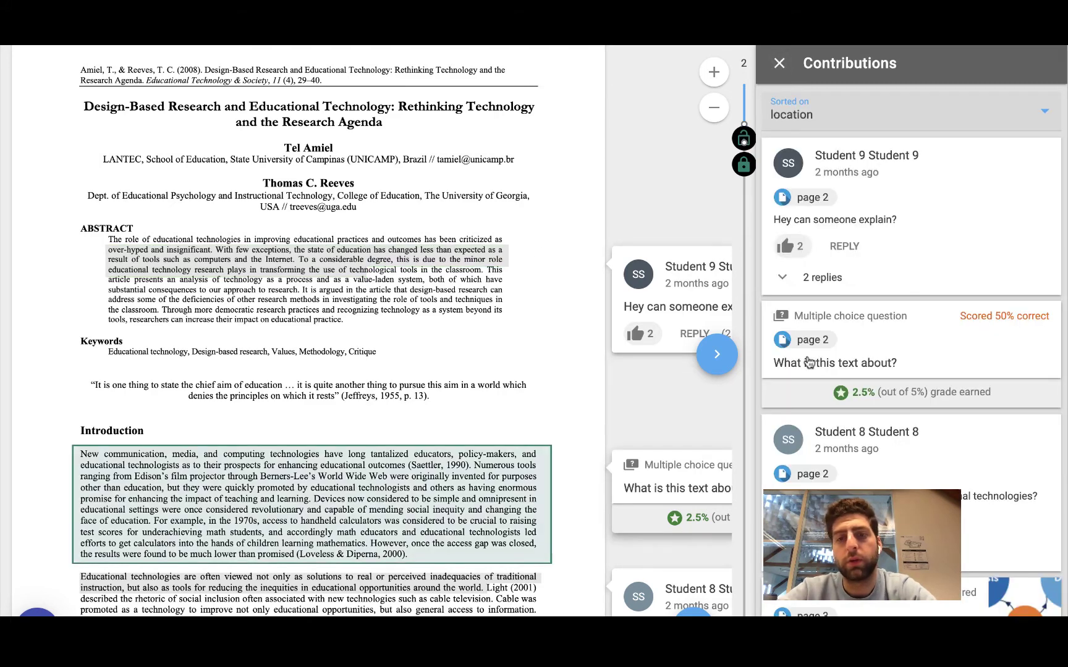
scroll(809, 363, "down", 1)
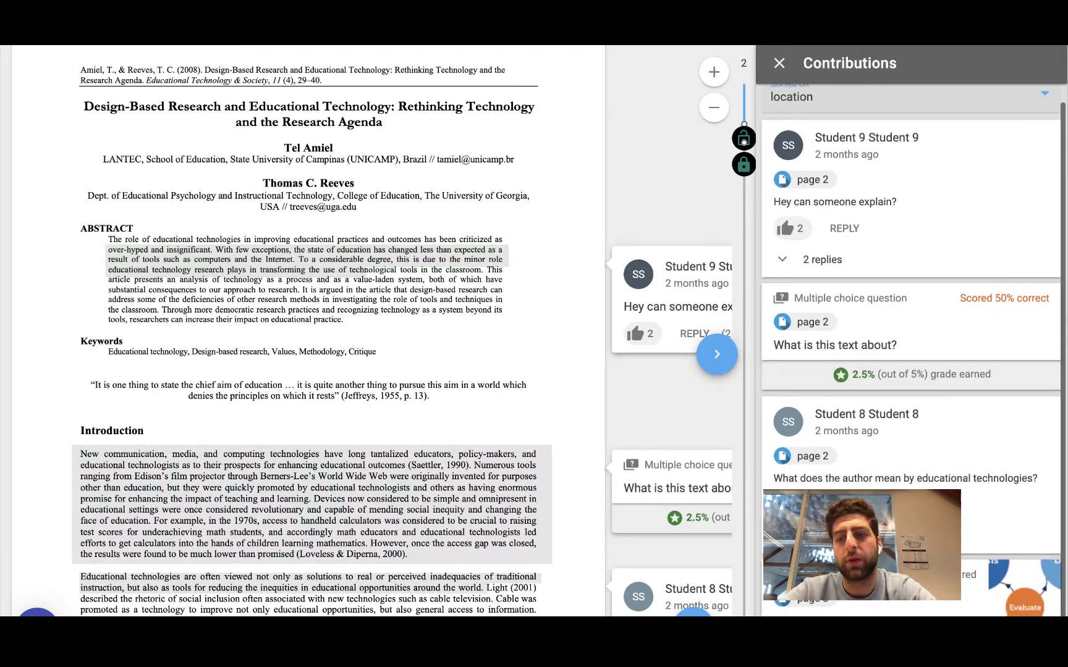
Close the Contributions list and scroll down to the question-break card
left_click(776, 59)
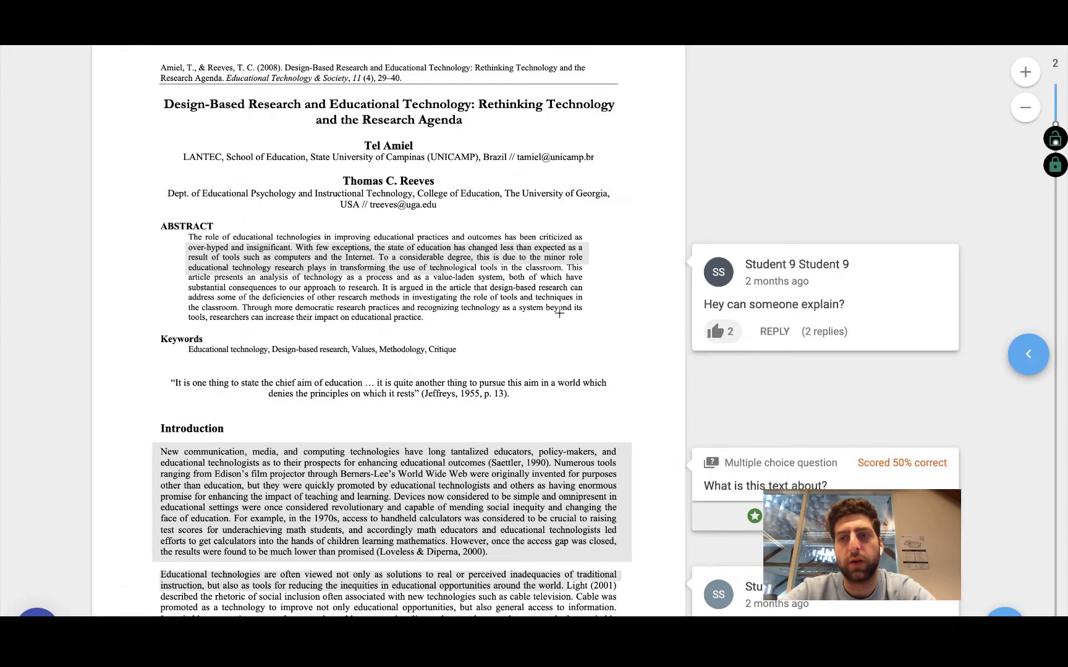
scroll(559, 314, "down", 10)
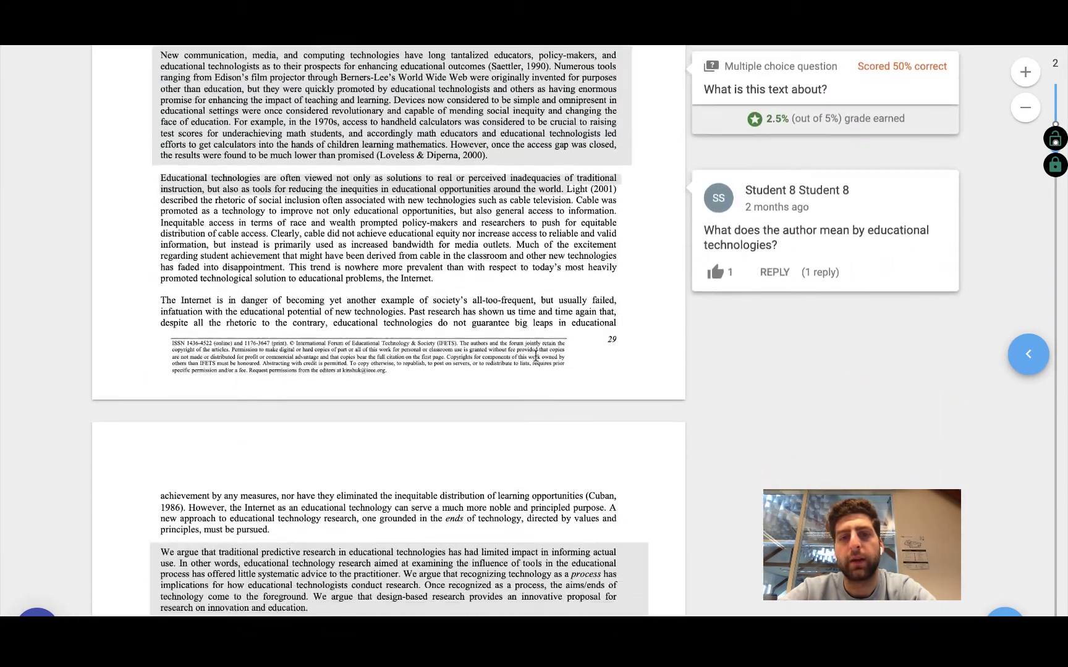
scroll(536, 355, "down", 7)
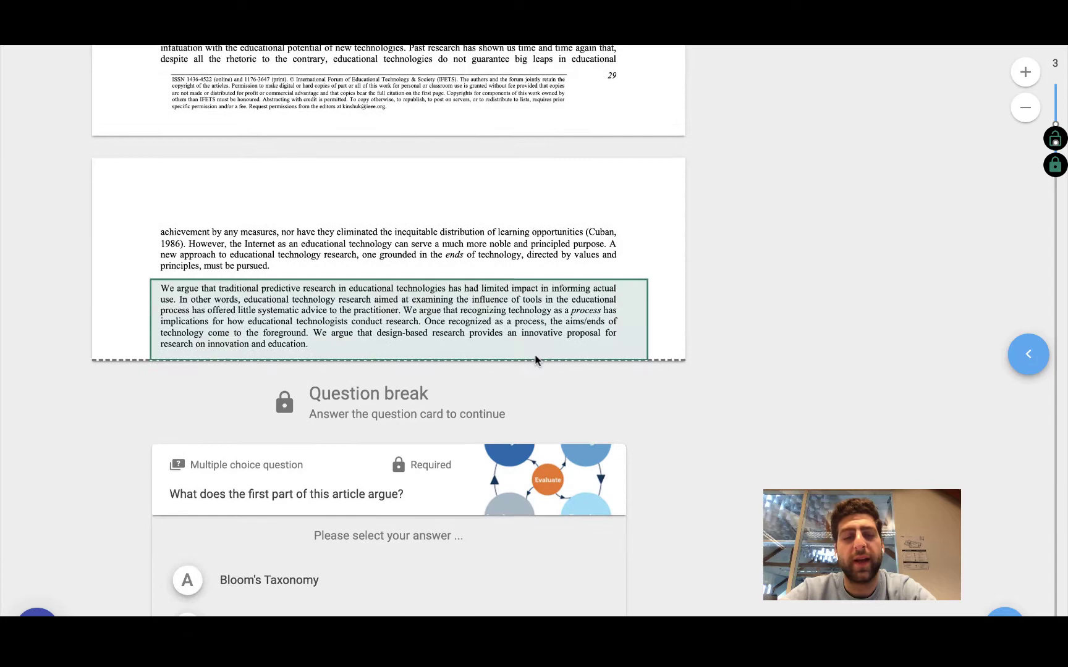
scroll(534, 360, "down", 4)
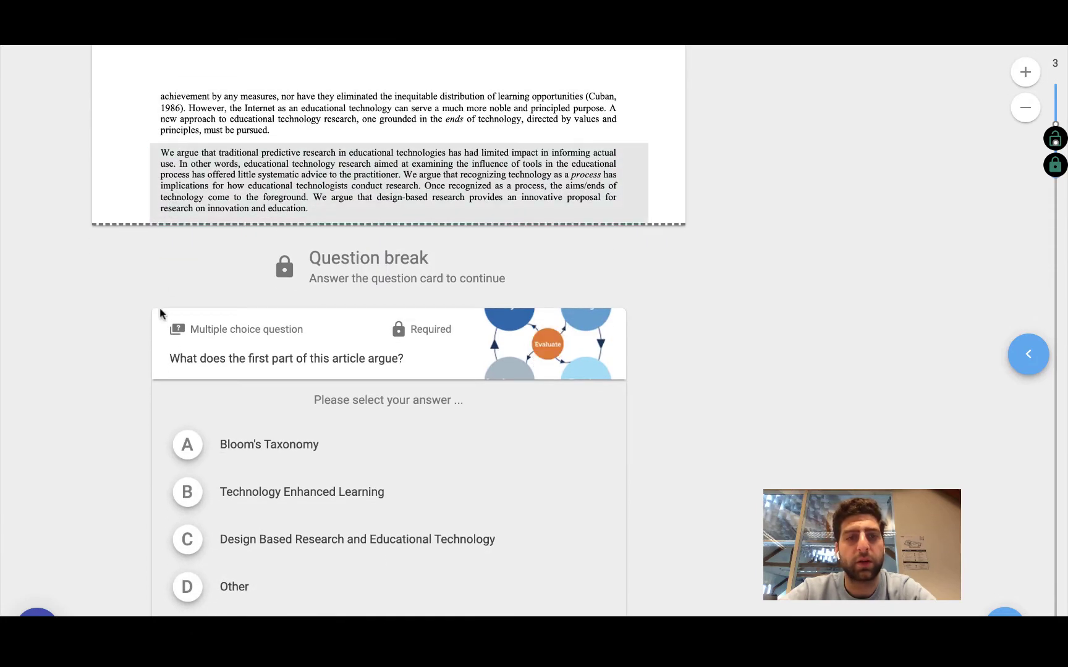
scroll(158, 319, "down", 2)
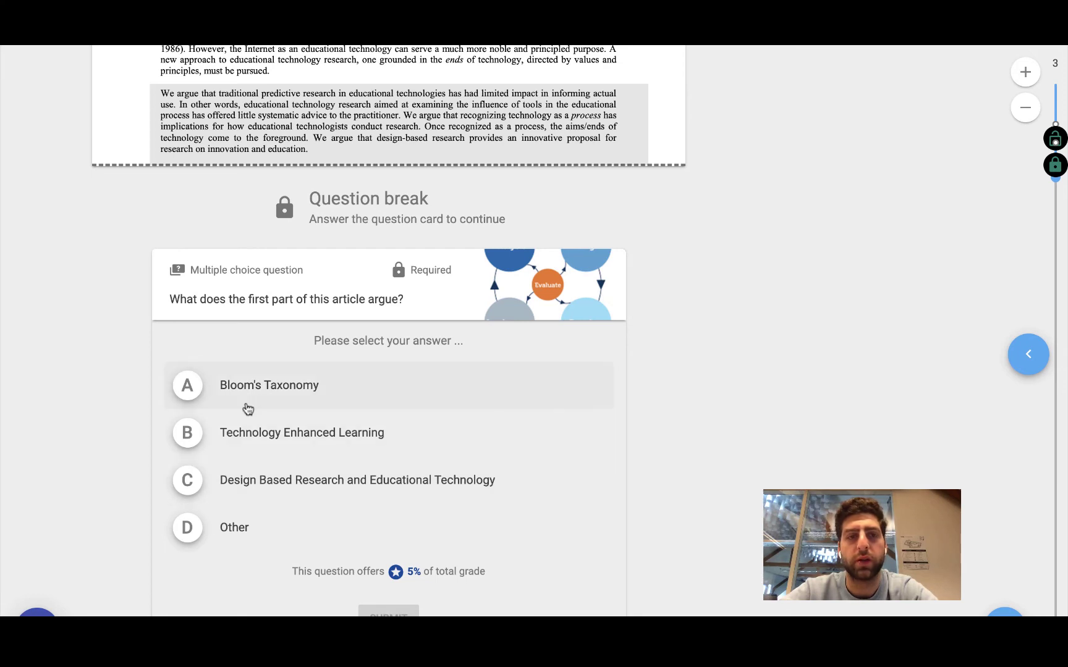
Submit Bloom's Taxonomy as the answer and resume reading at page 3
left_click(260, 386)
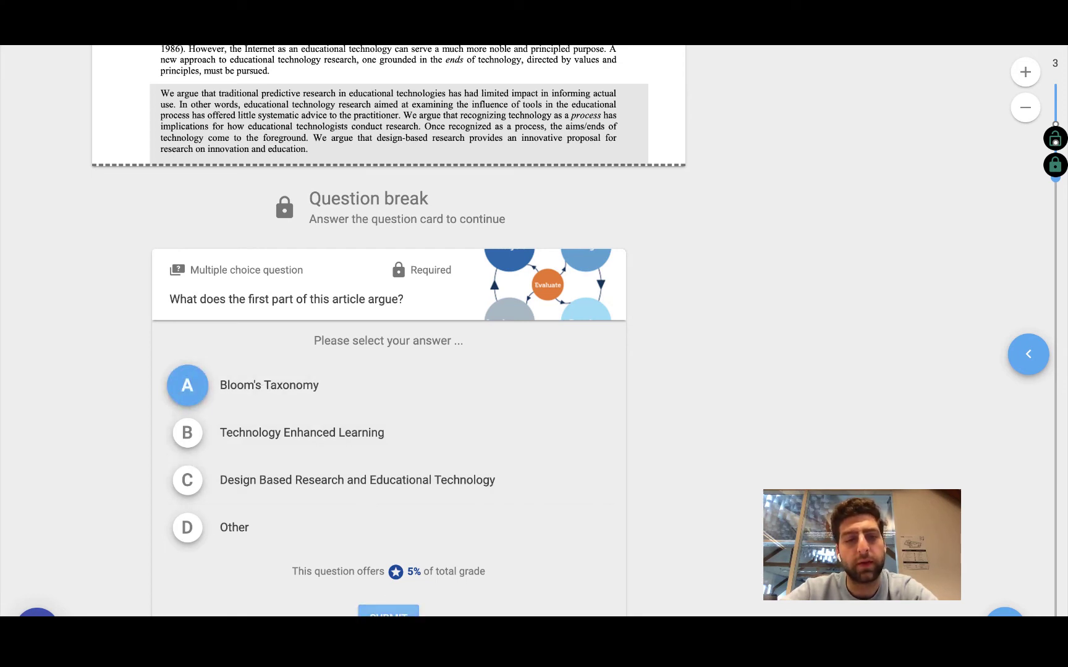
left_click(388, 612)
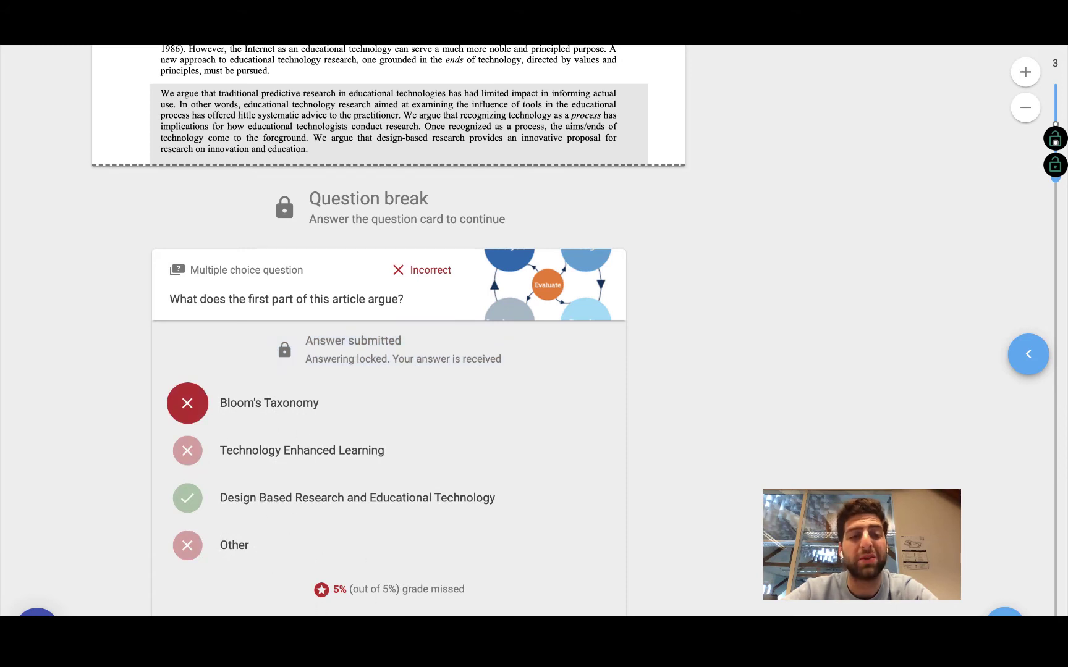
scroll(388, 328, "up", 2)
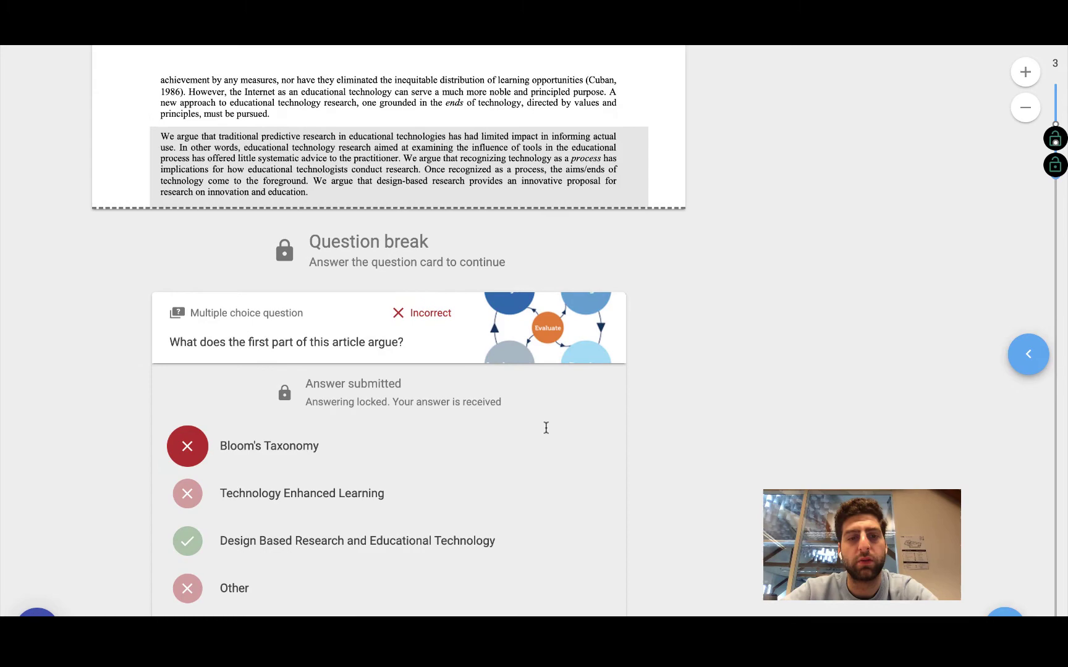
scroll(546, 428, "down", 10)
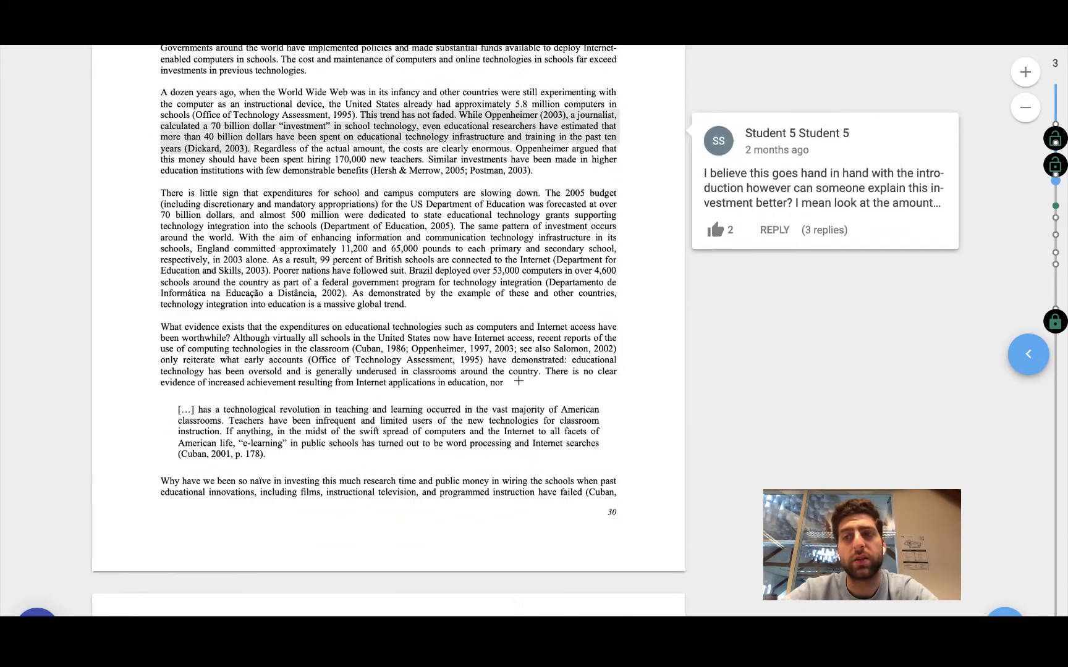
Start a discussion thread 'ABC' on the iPods quote on page 4
scroll(519, 382, "down", 3)
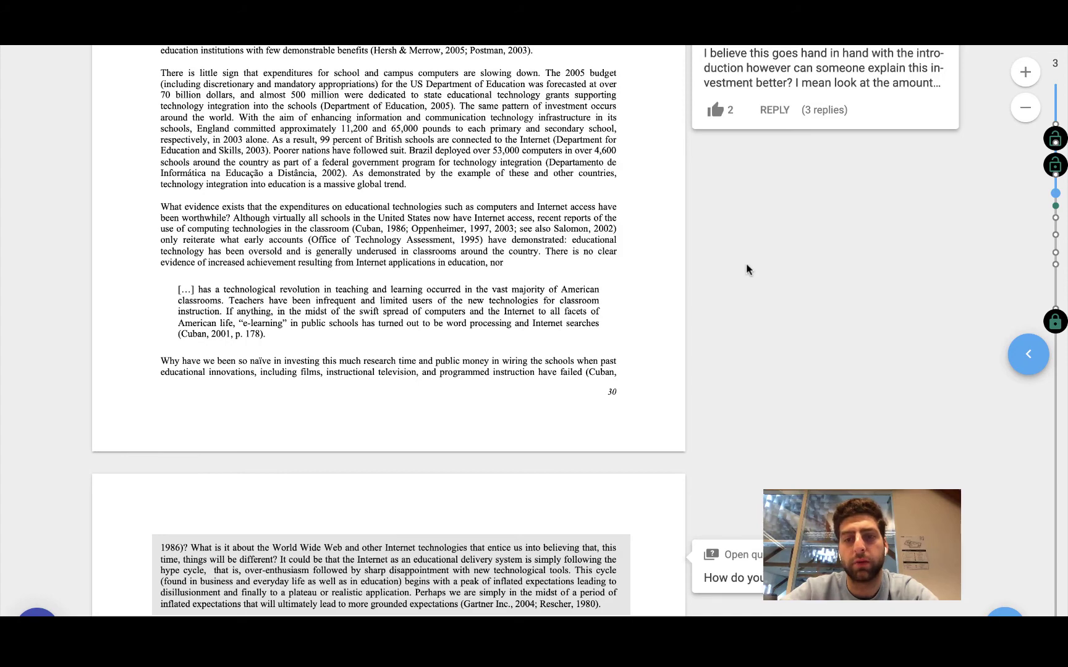
scroll(690, 306, "down", 6)
scroll(690, 303, "down", 6)
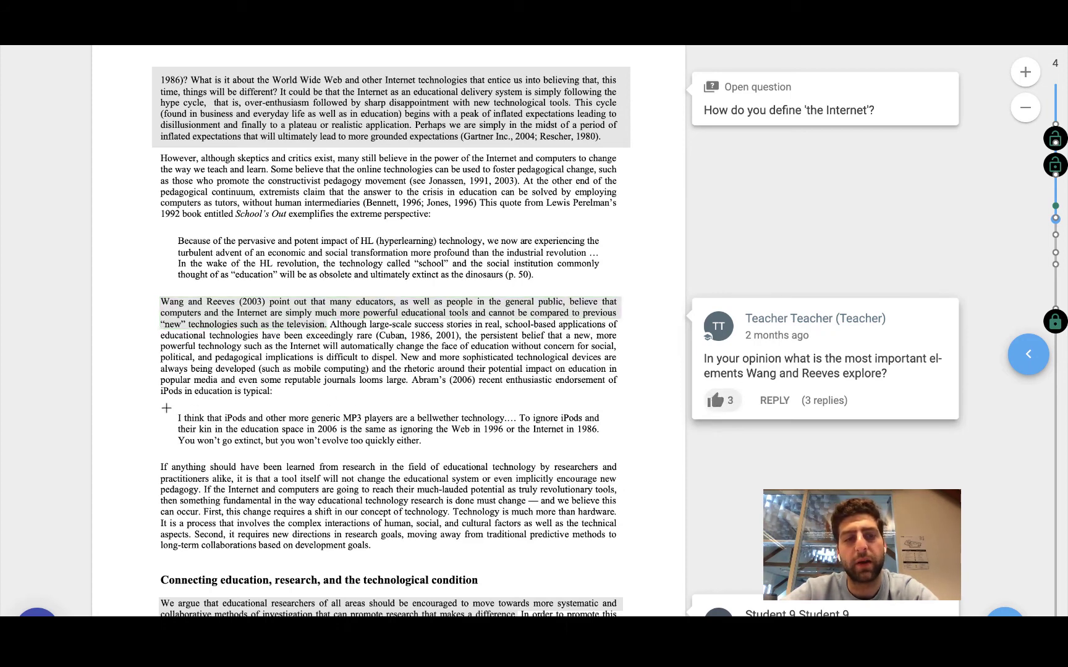
left_click_drag(166, 408, 617, 452)
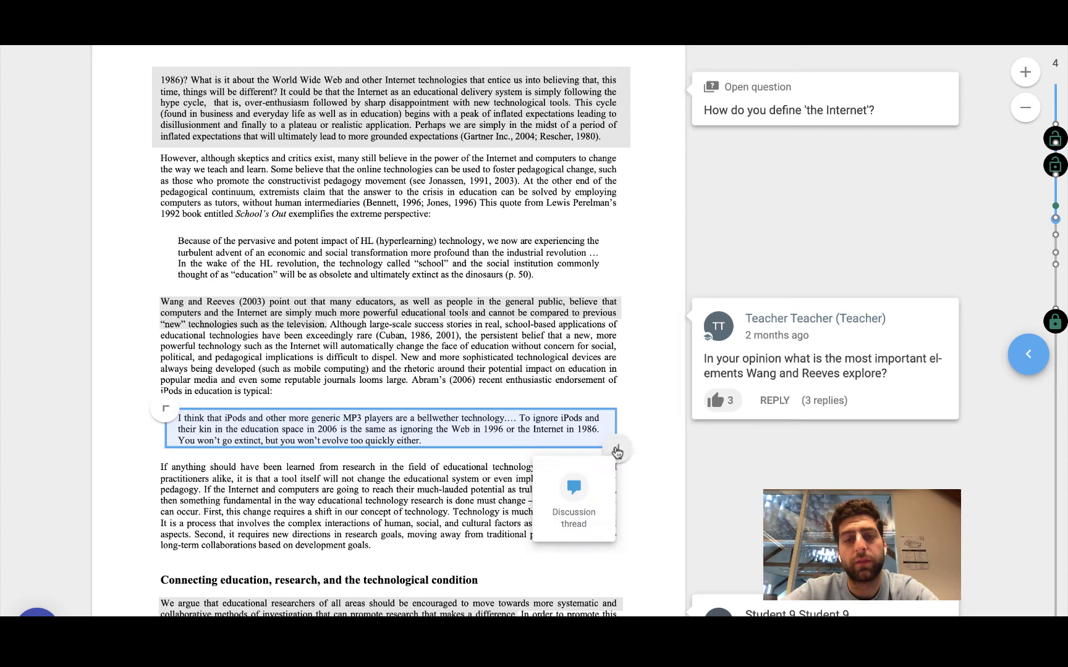
left_click(572, 488)
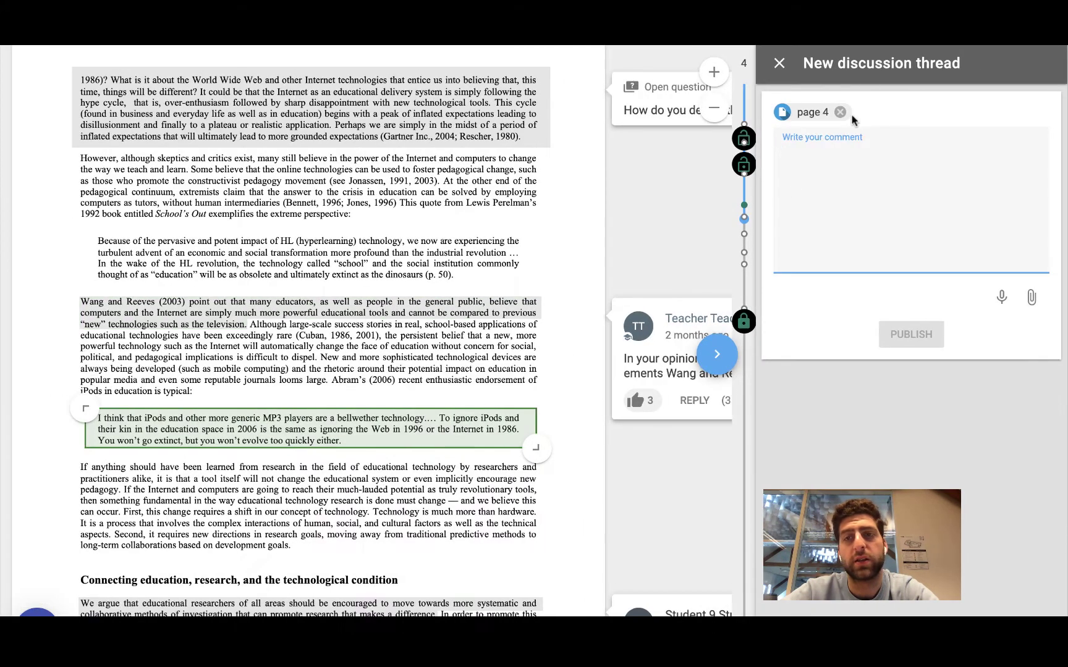
type("ABC")
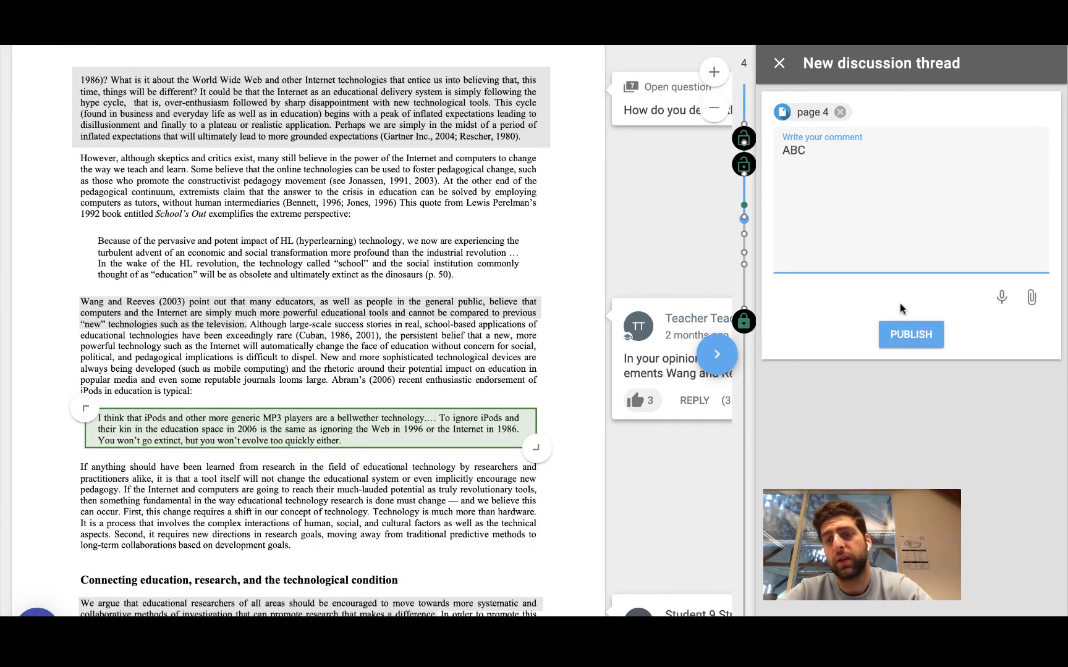
left_click(901, 339)
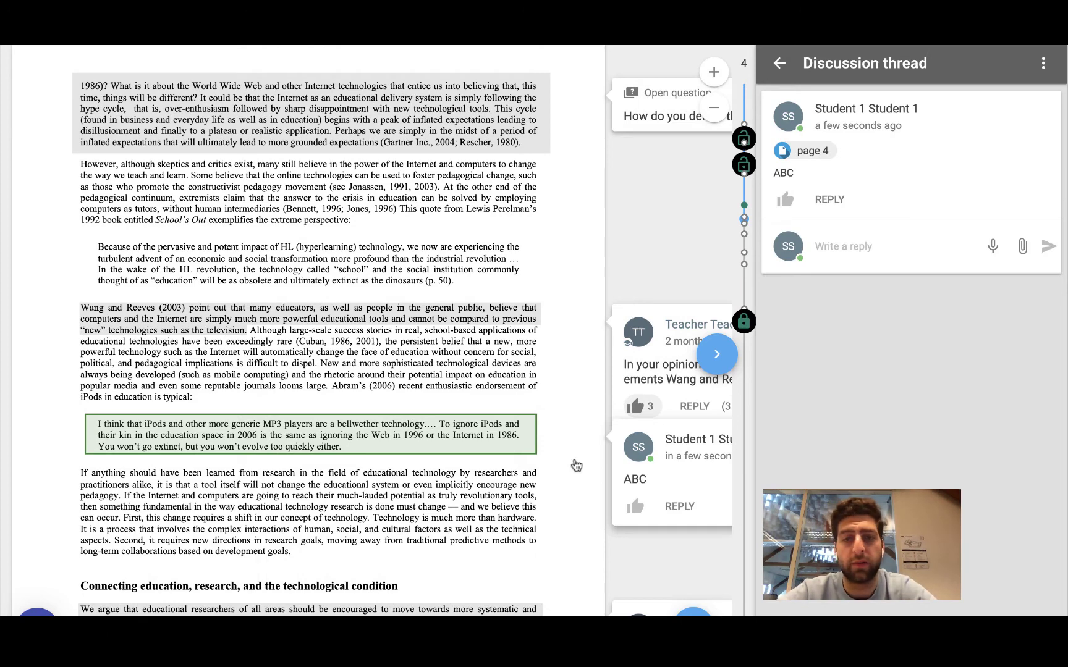
Close the Contributions list, return to the assignment overview and exit full screen
left_click(779, 62)
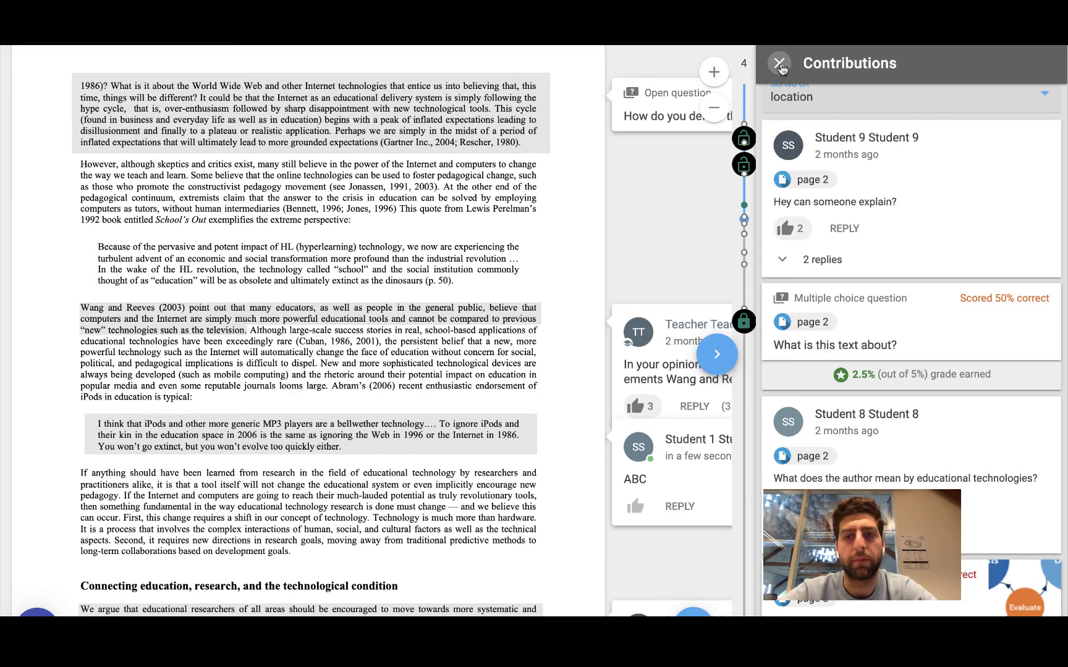
left_click(779, 63)
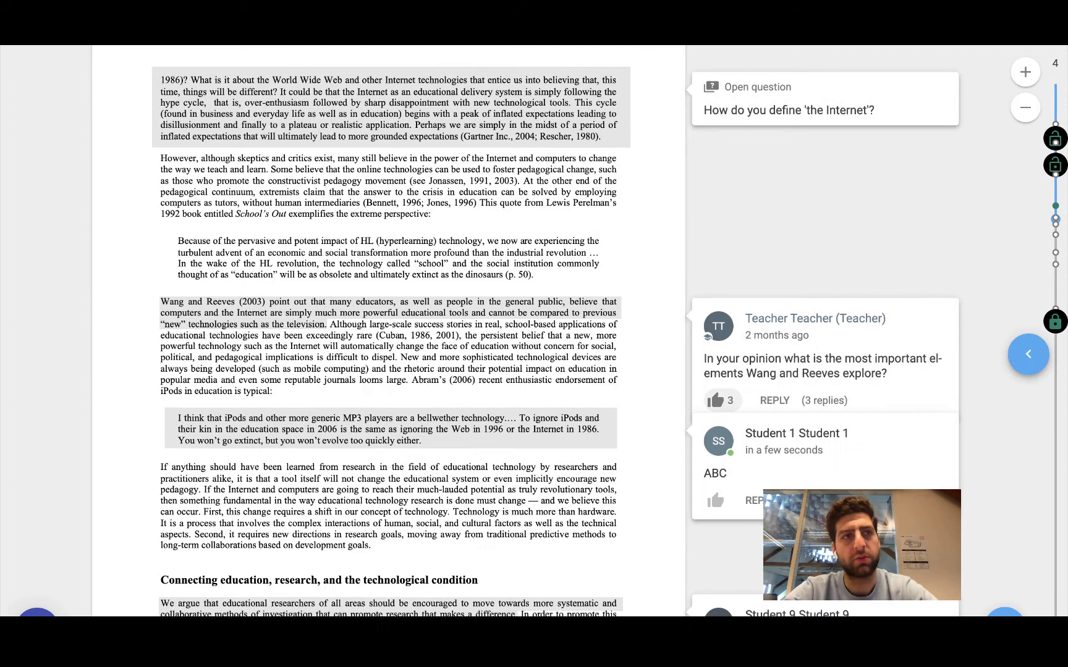
scroll(287, 420, "down", 4)
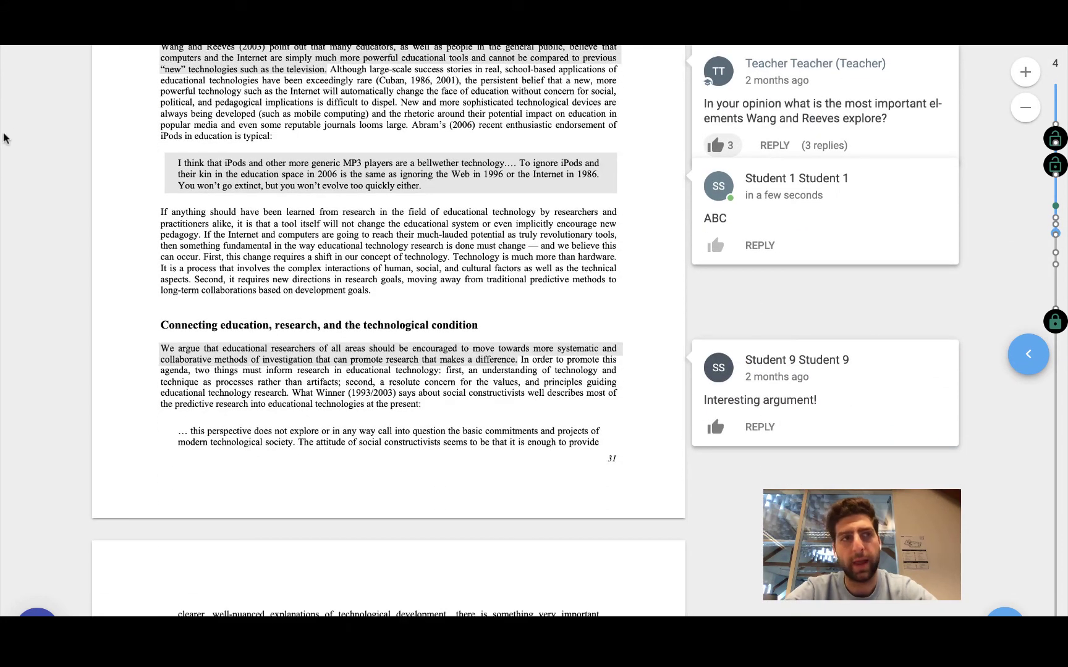
left_click(24, 46)
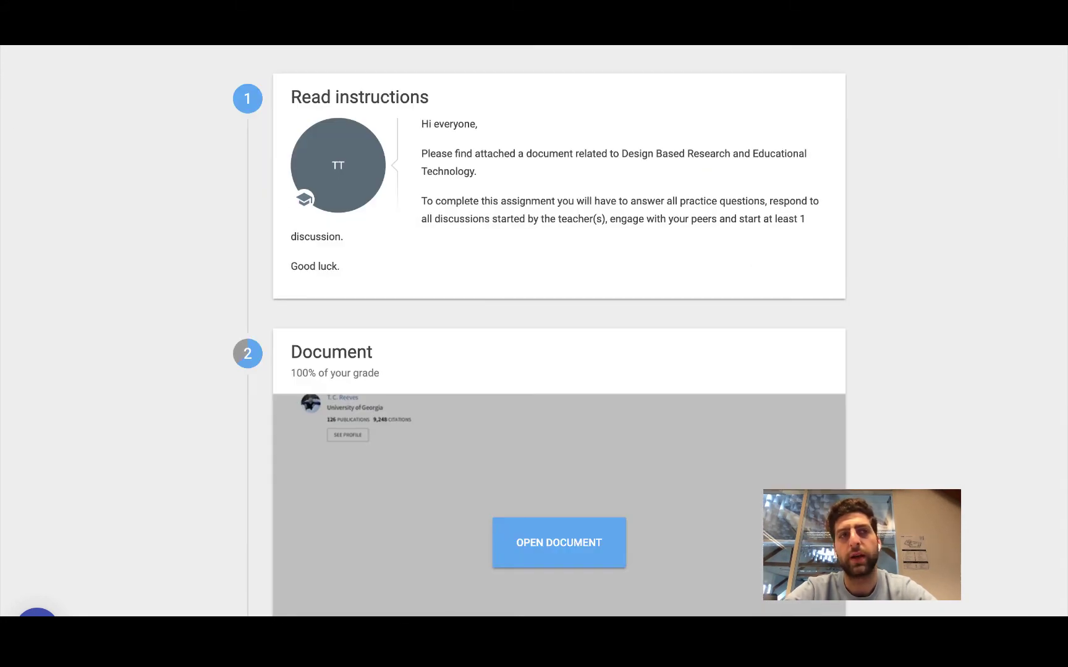
key("Escape")
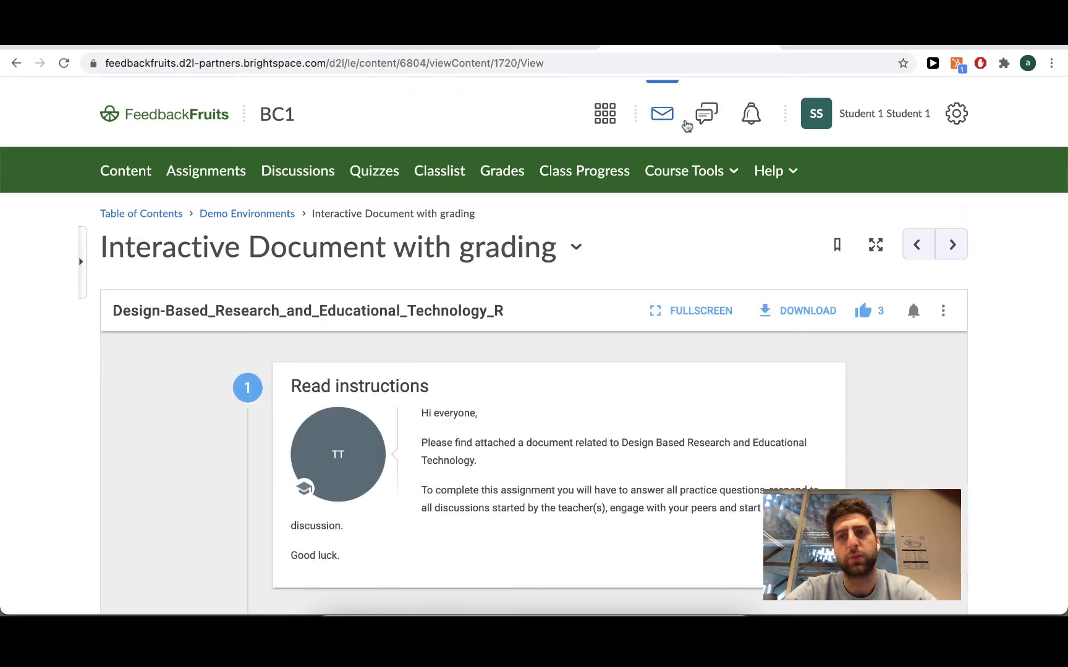
Log out of the student account from the profile menu
left_click(888, 119)
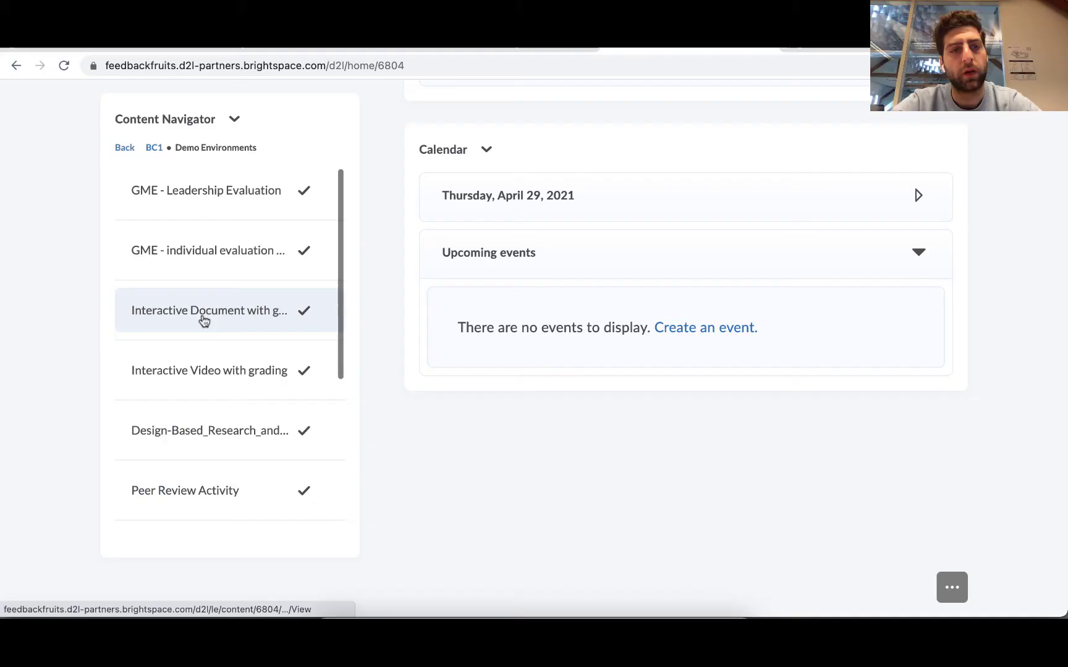
left_click(203, 320)
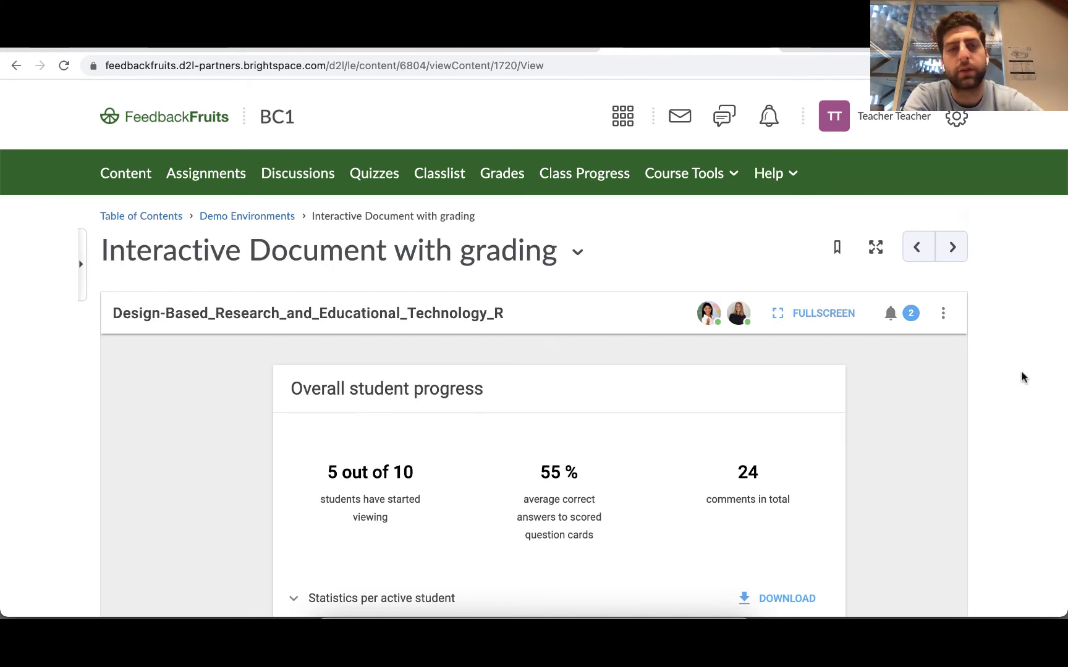
Show the activity full screen and review the statistics per active student
scroll(1020, 371, "down", 3)
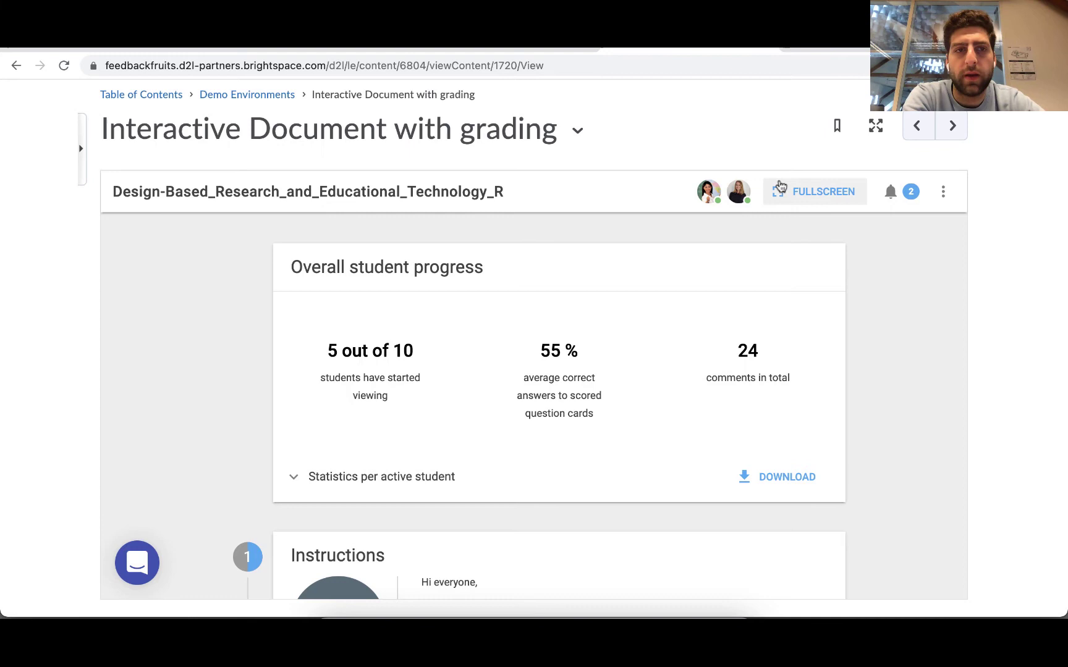
left_click(802, 189)
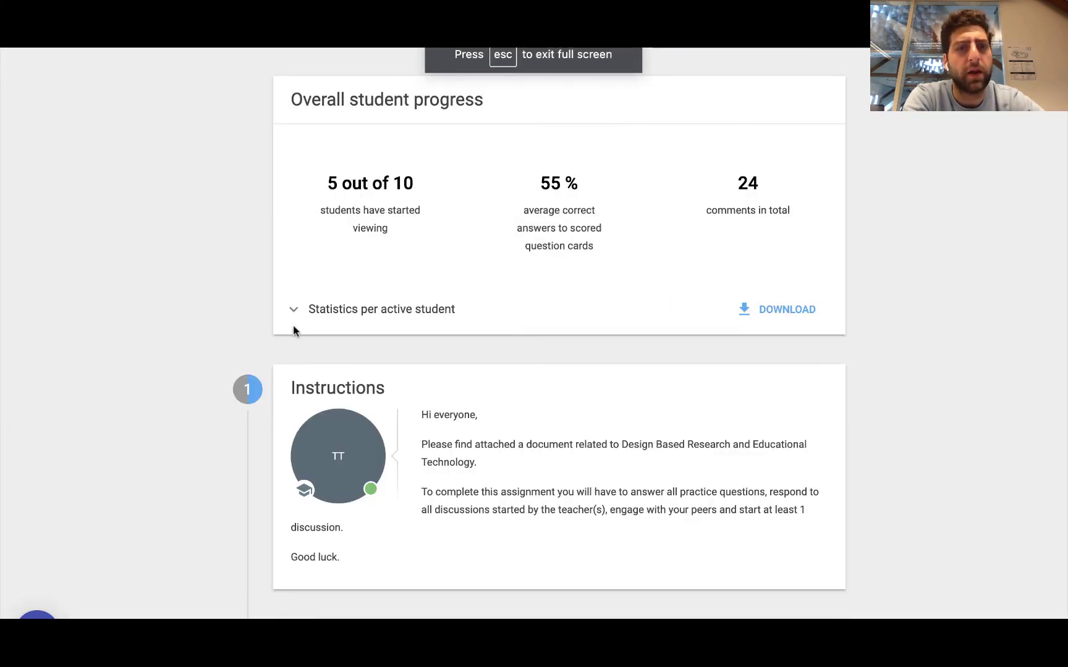
left_click(294, 309)
scroll(435, 455, "down", 1)
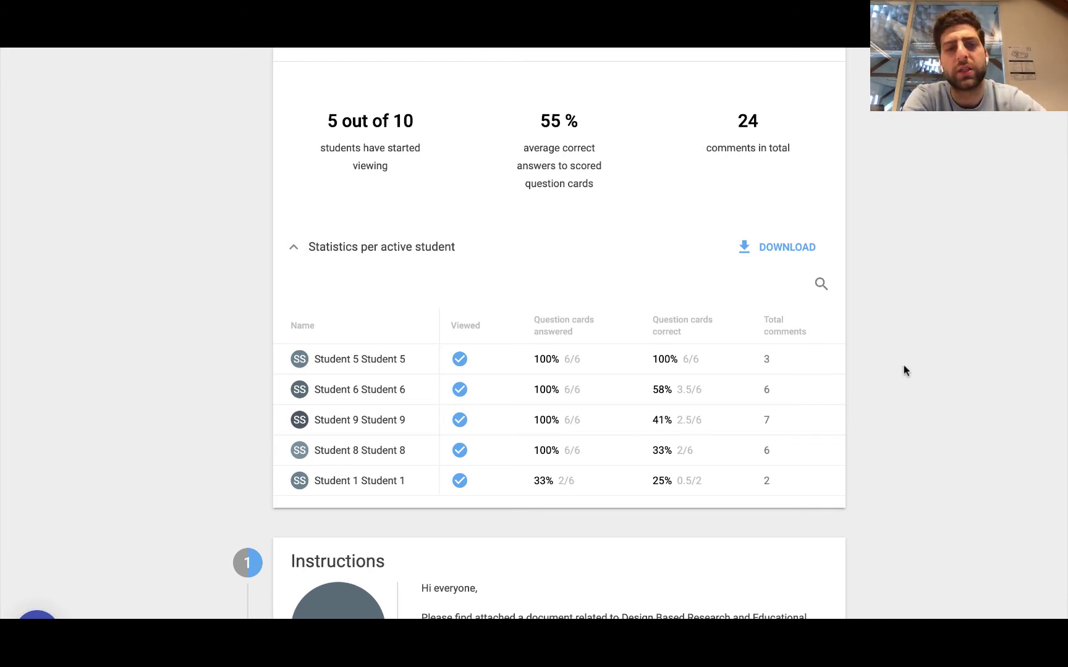
scroll(903, 366, "down", 2)
scroll(906, 370, "down", 6)
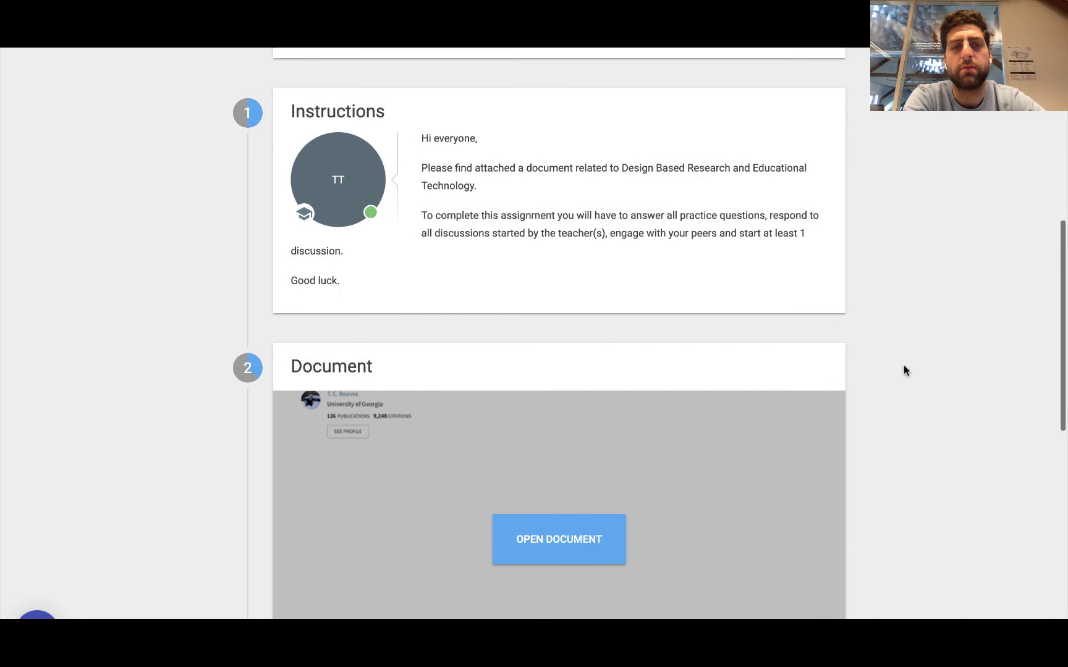
scroll(1010, 334, "down", 5)
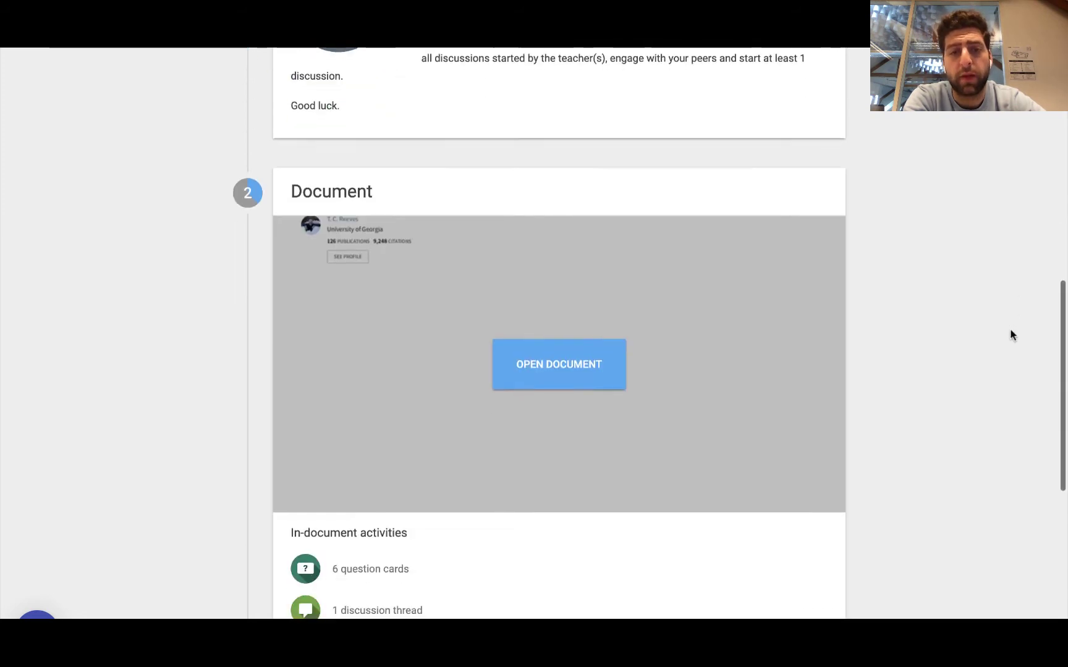
scroll(1010, 335, "up", 2)
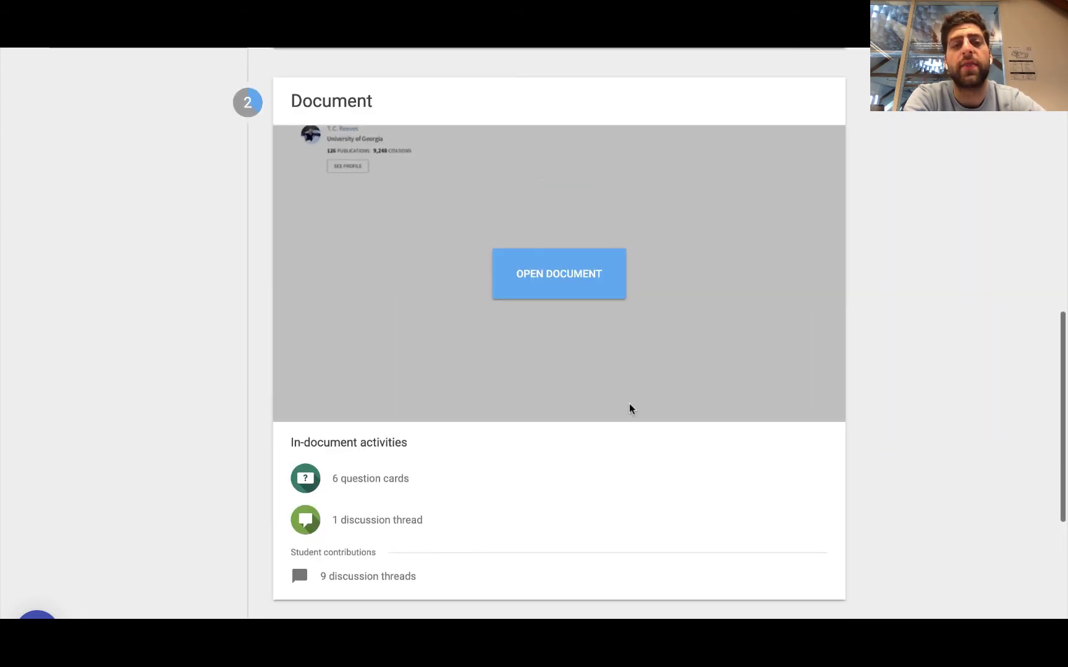
Publish the grades to students and exit full screen
scroll(622, 410, "down", 7)
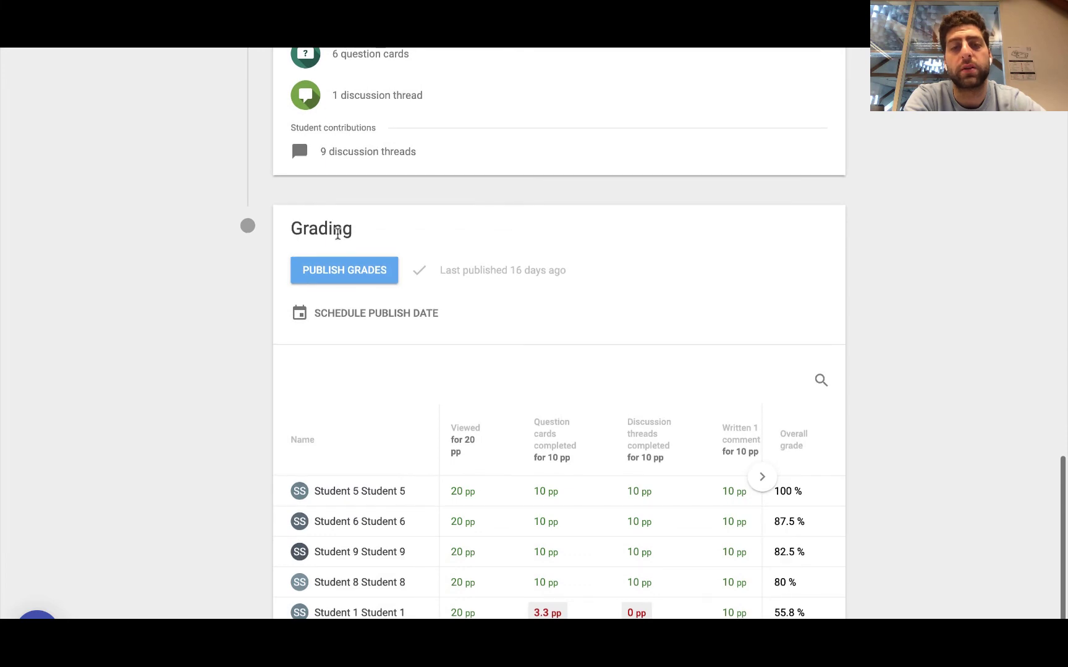
left_click(352, 273)
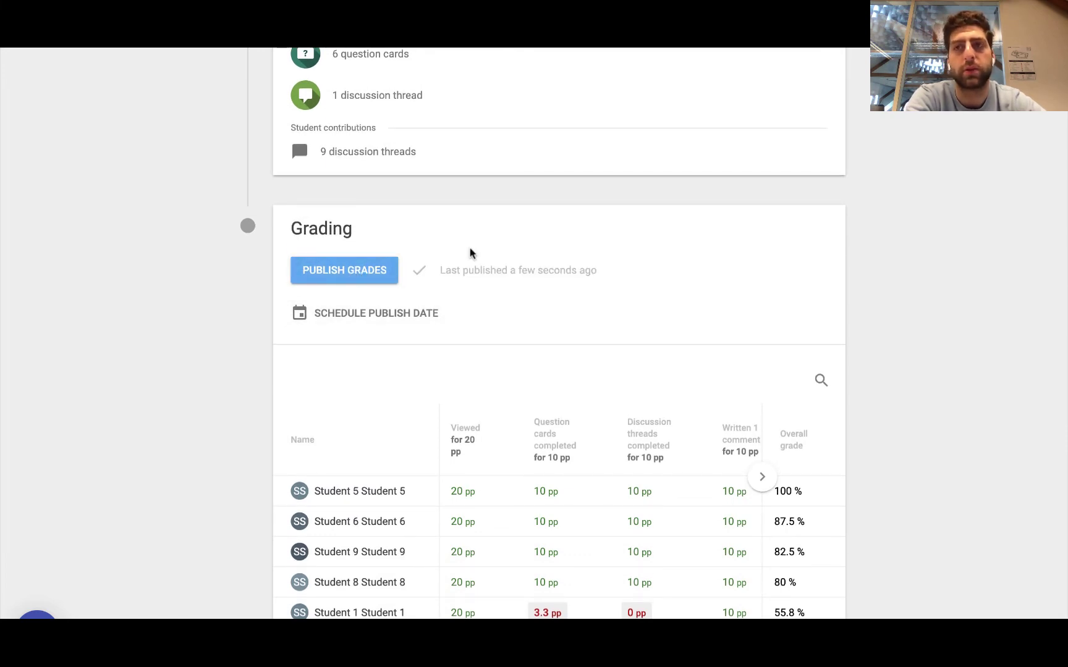
scroll(760, 343, "up", 3)
key("Escape")
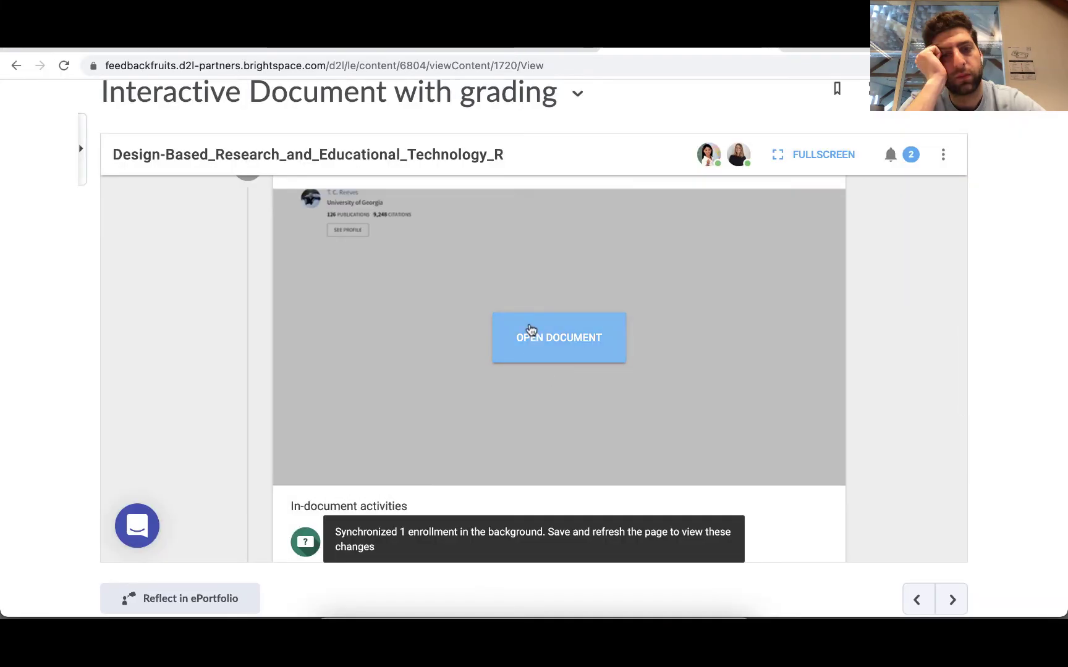
Open the interactive document and jump to page 5 of the article
left_click(530, 329)
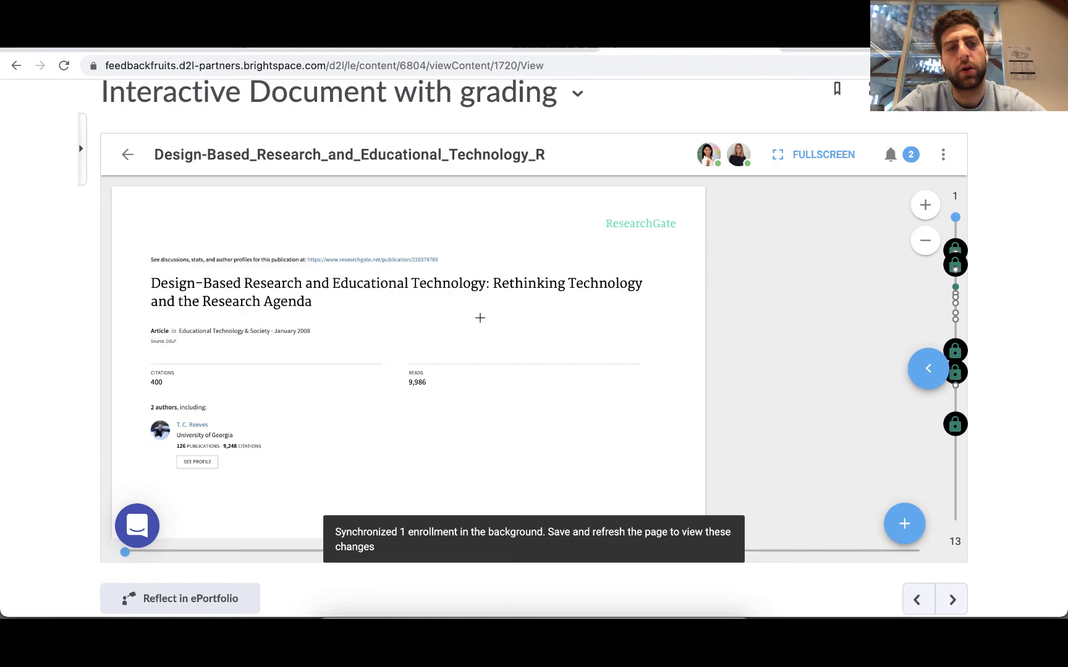
scroll(552, 314, "down", 1)
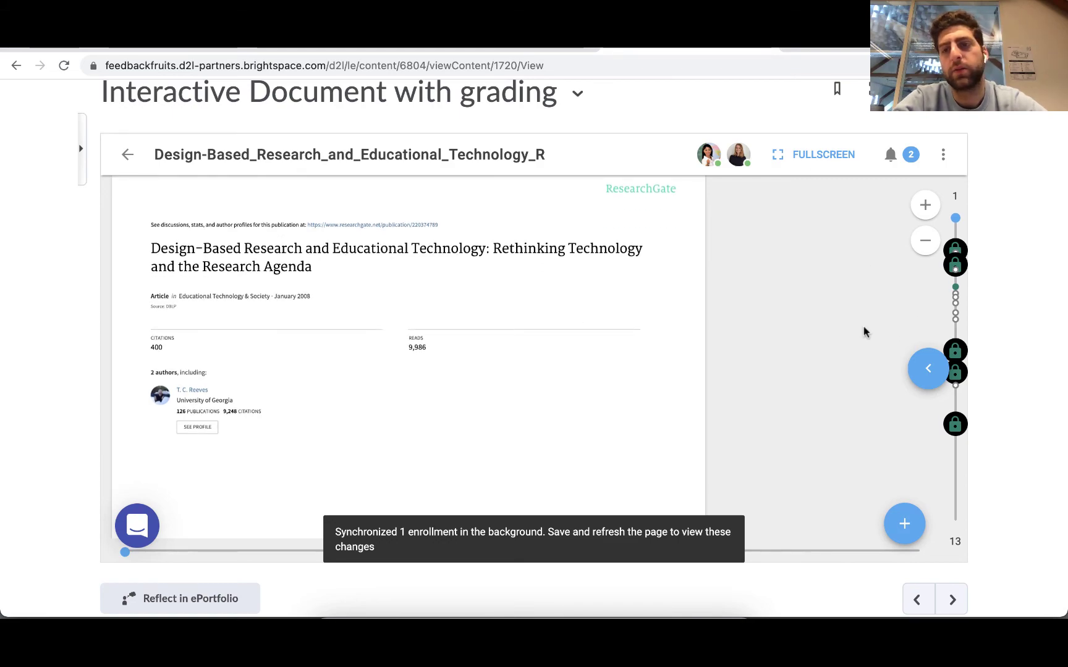
scroll(864, 332, "down", 10)
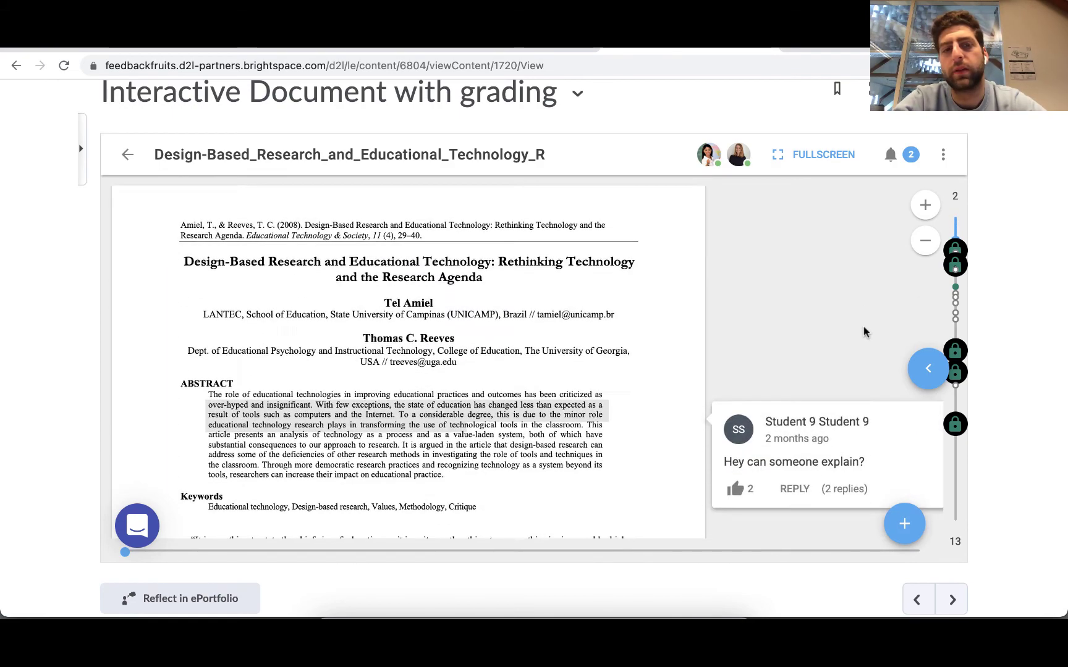
scroll(864, 332, "down", 10)
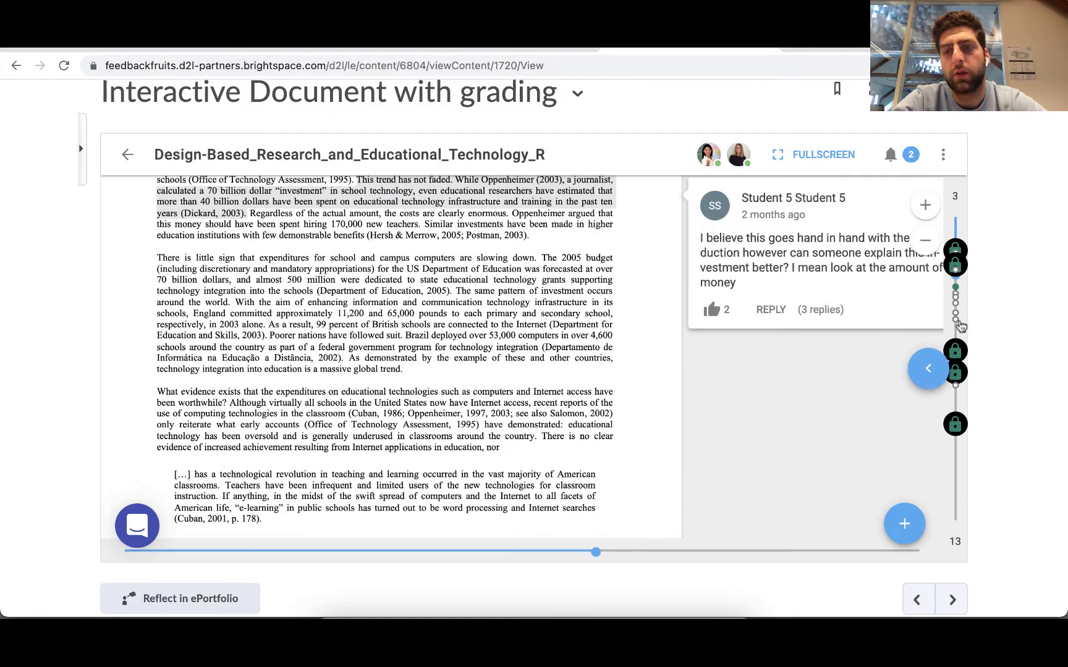
left_click(958, 321)
scroll(488, 412, "down", 5)
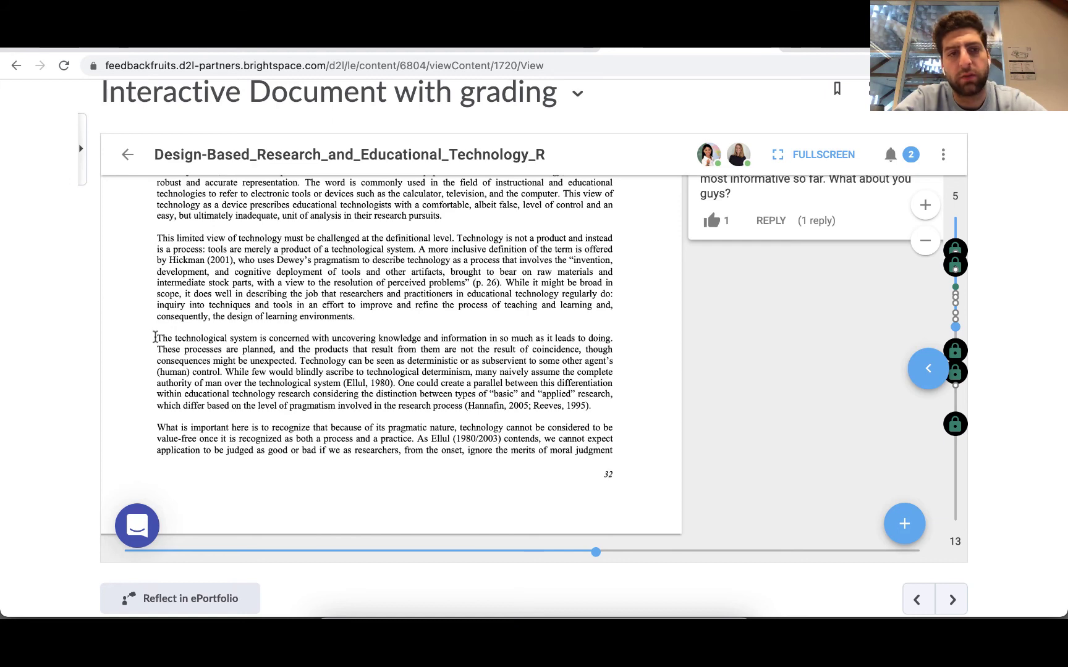
Add an open question card asking 'What does he mean by design research?'
left_click(903, 522)
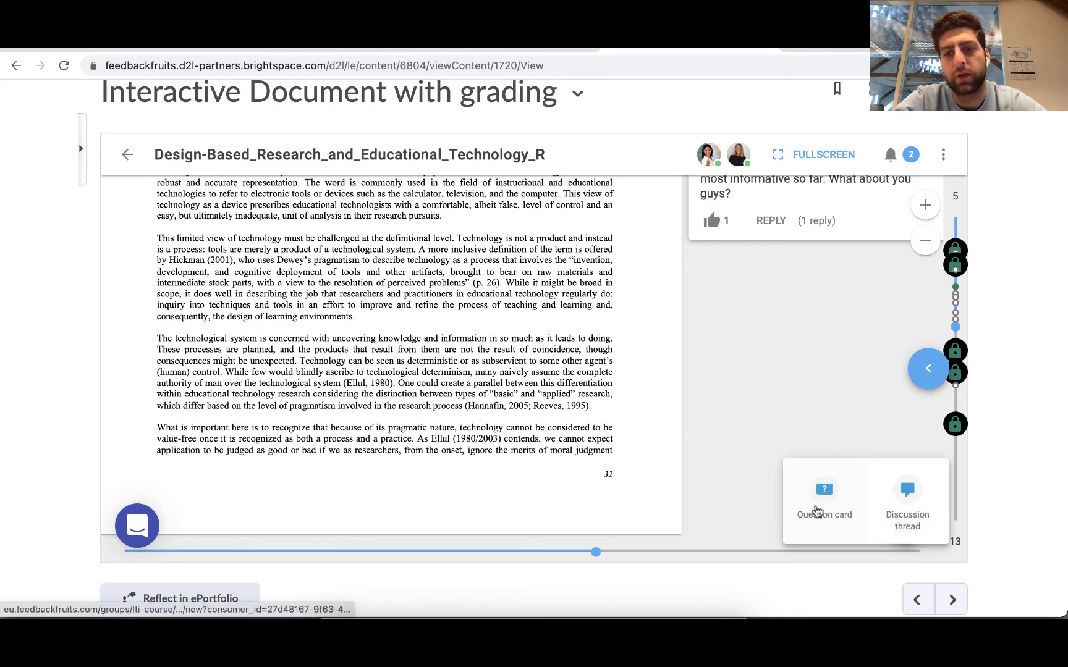
left_click(817, 510)
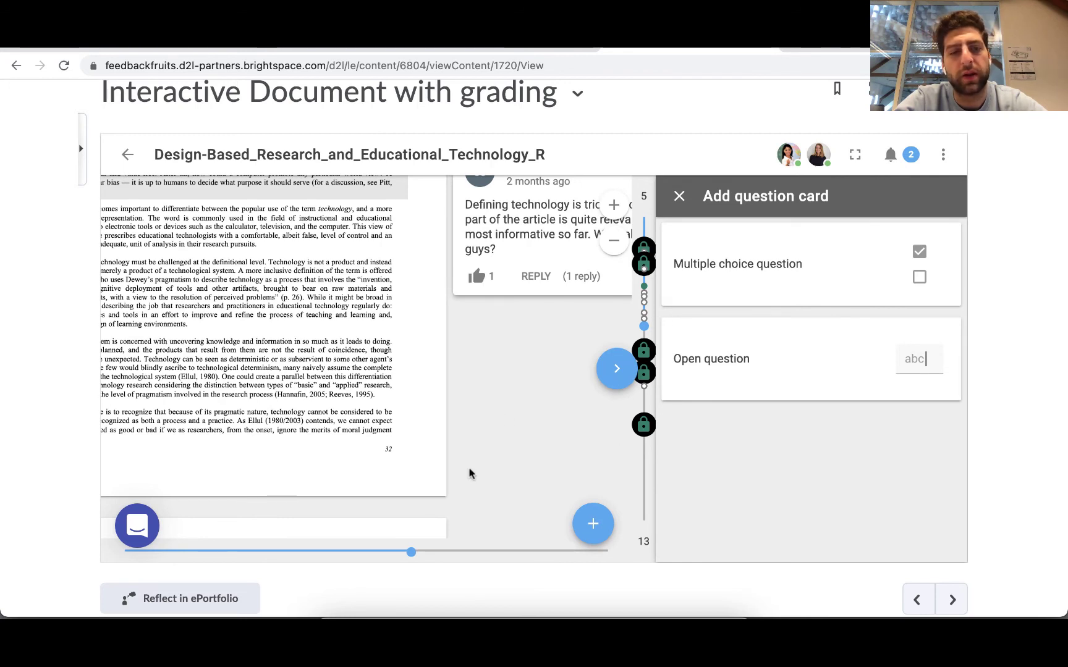
left_click(822, 350)
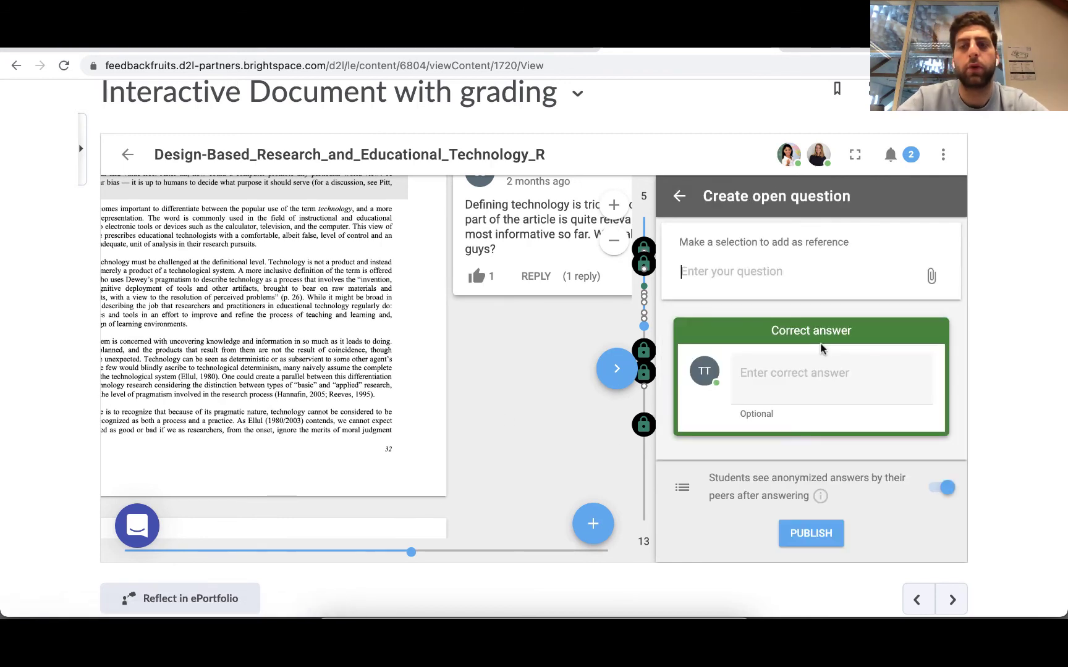
type("What doe")
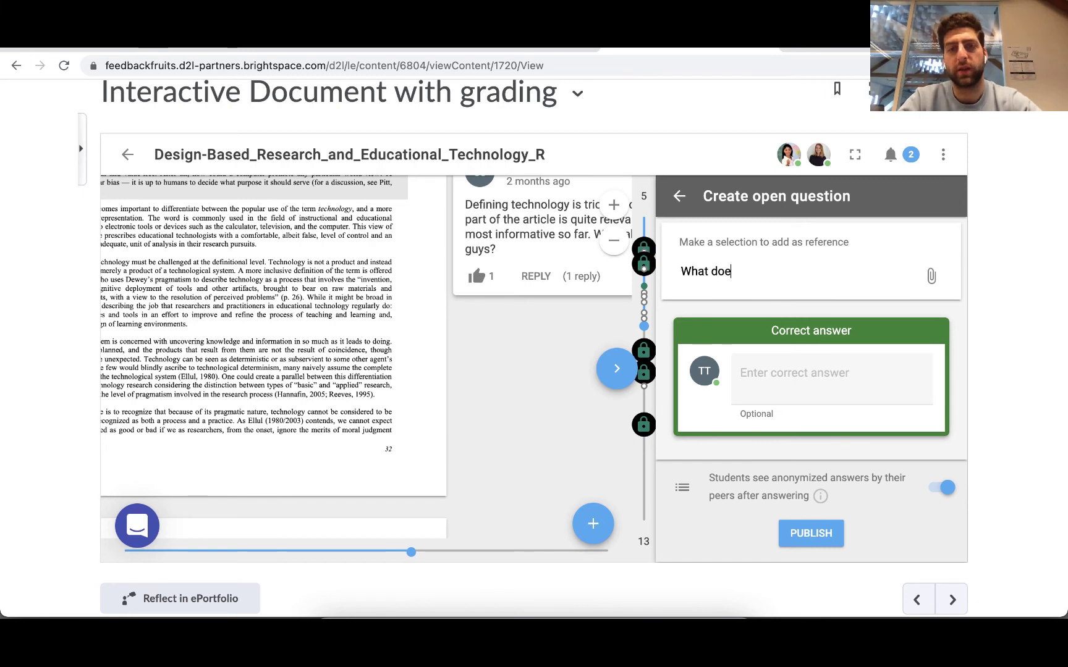
type("s h")
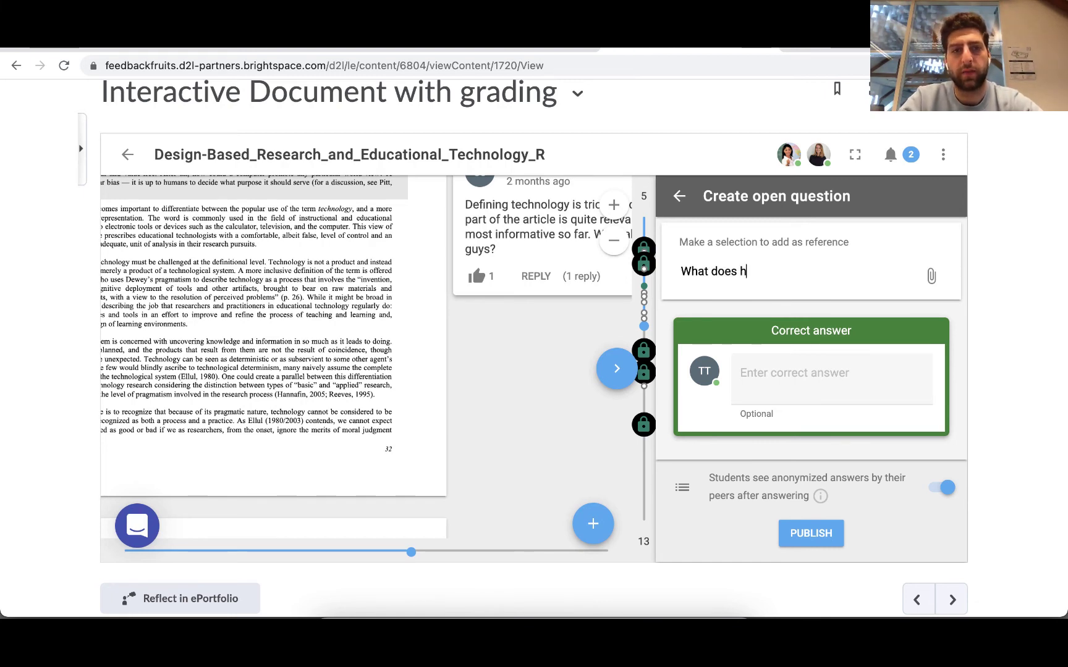
type(" m")
type("e mean")
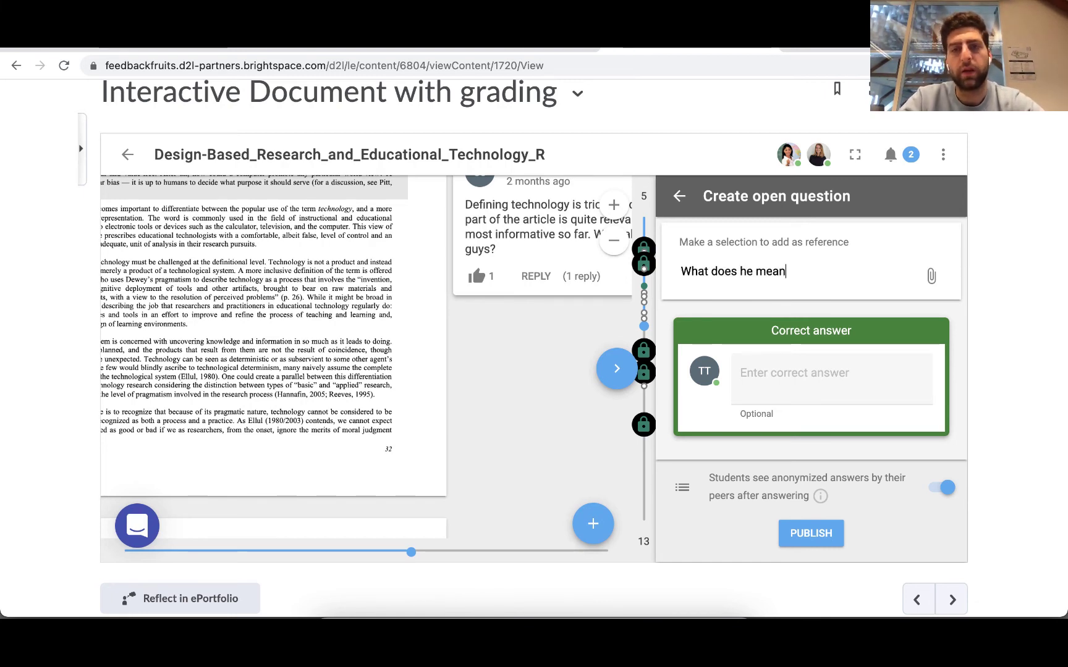
type(" by design rese")
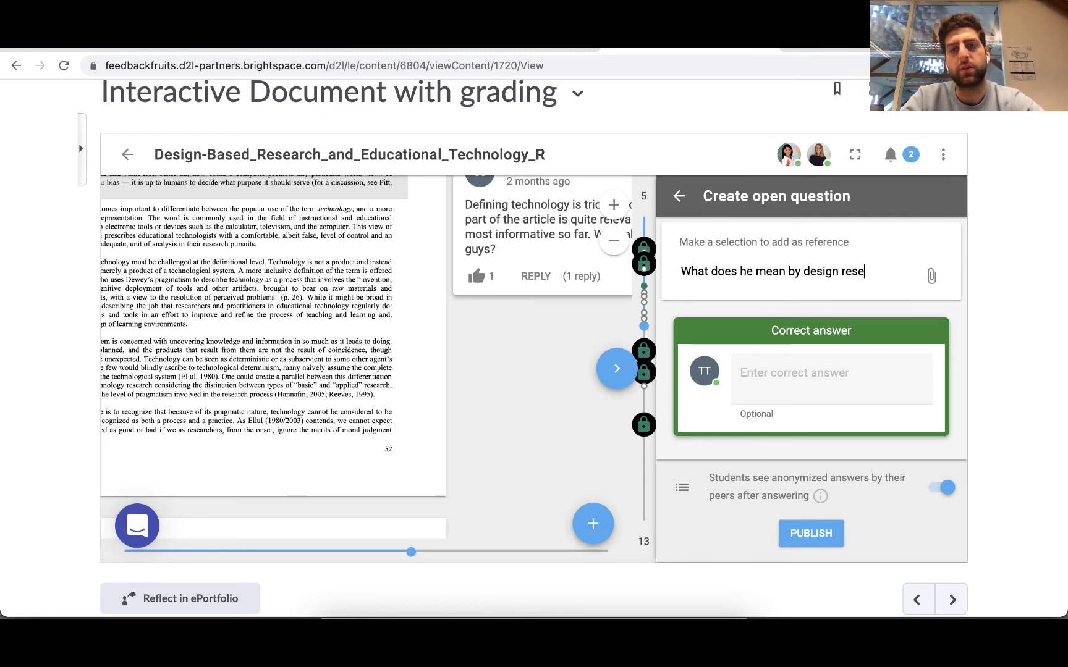
type("arch?")
Enter 'A' as the question card's correct answer
left_click(799, 374)
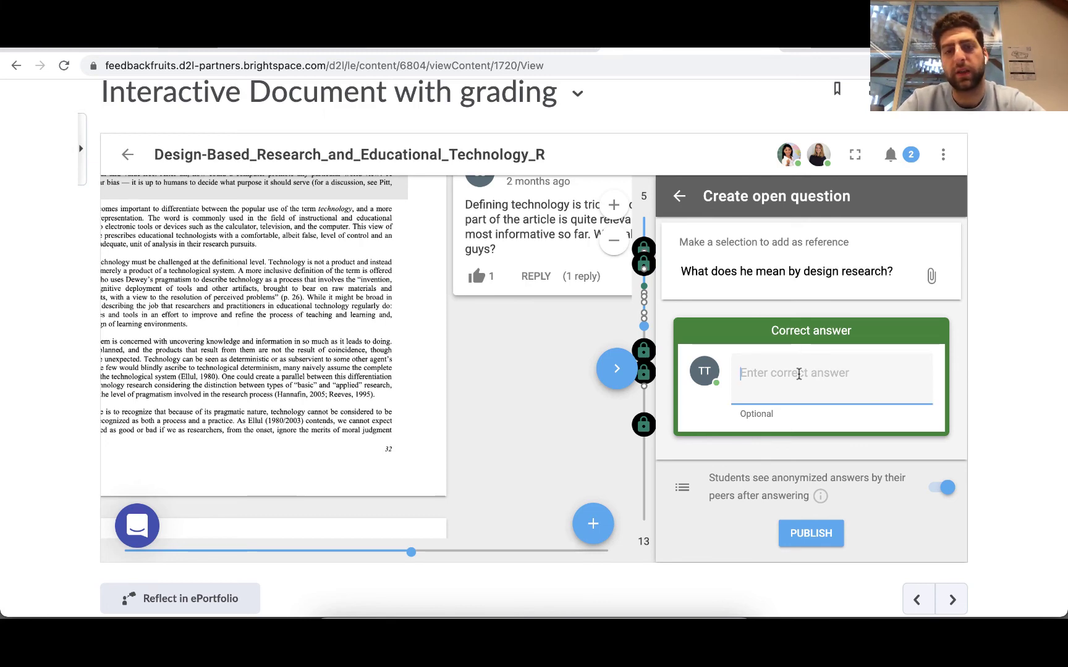
type("A")
scroll(814, 475, "down", 3)
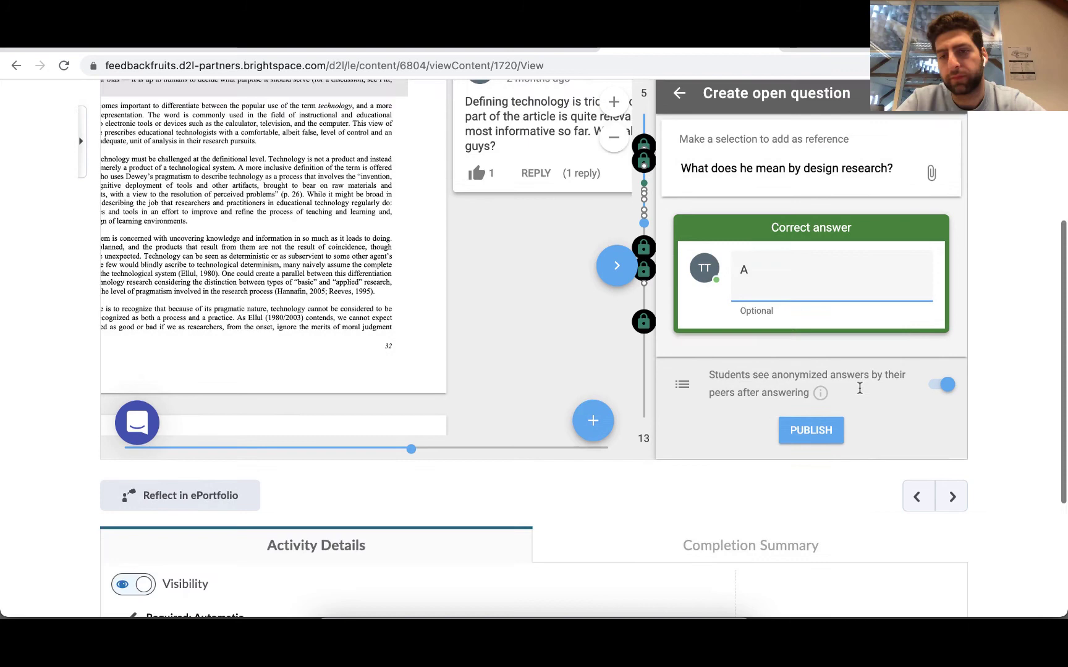
scroll(842, 370, "up", 2)
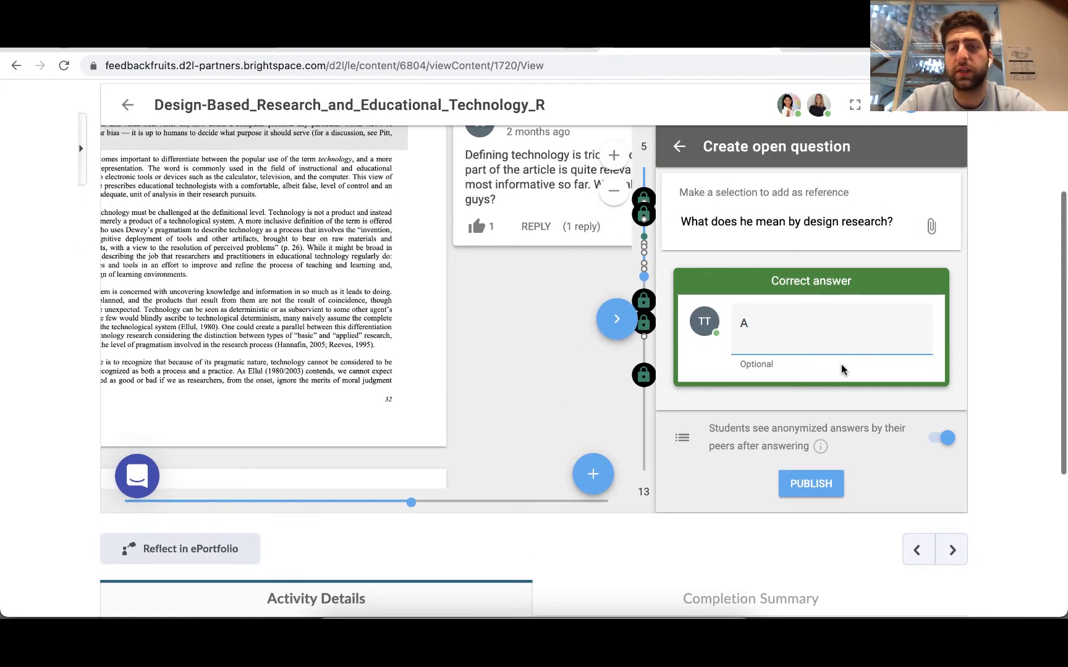
left_click(822, 427)
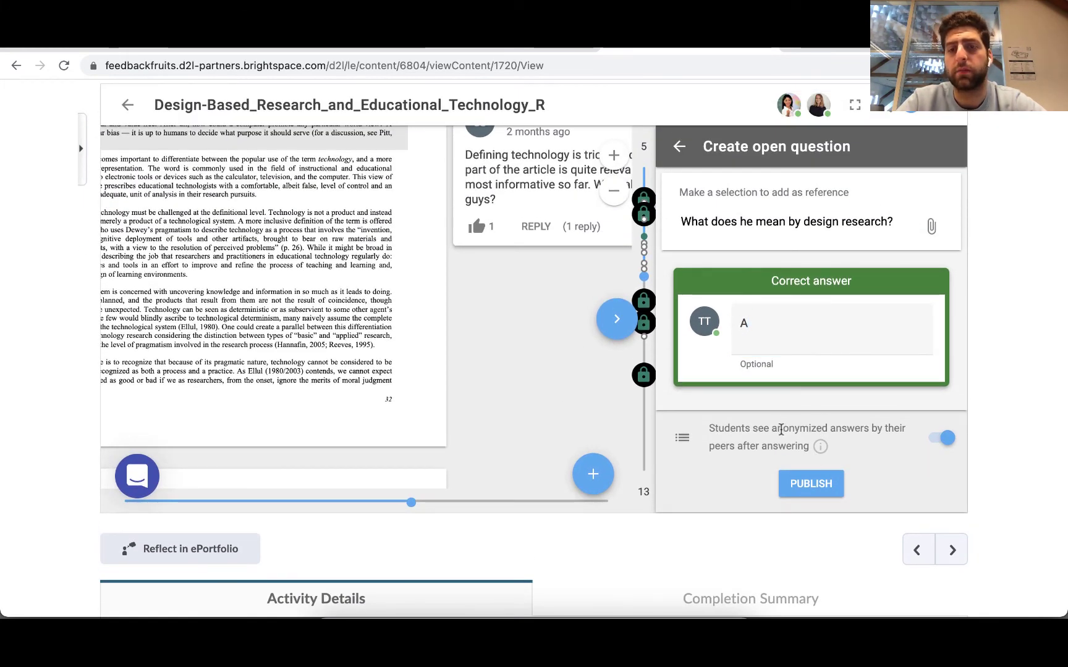
scroll(780, 429, "down", 1)
scroll(755, 219, "up", 2)
scroll(859, 155, "down", 1)
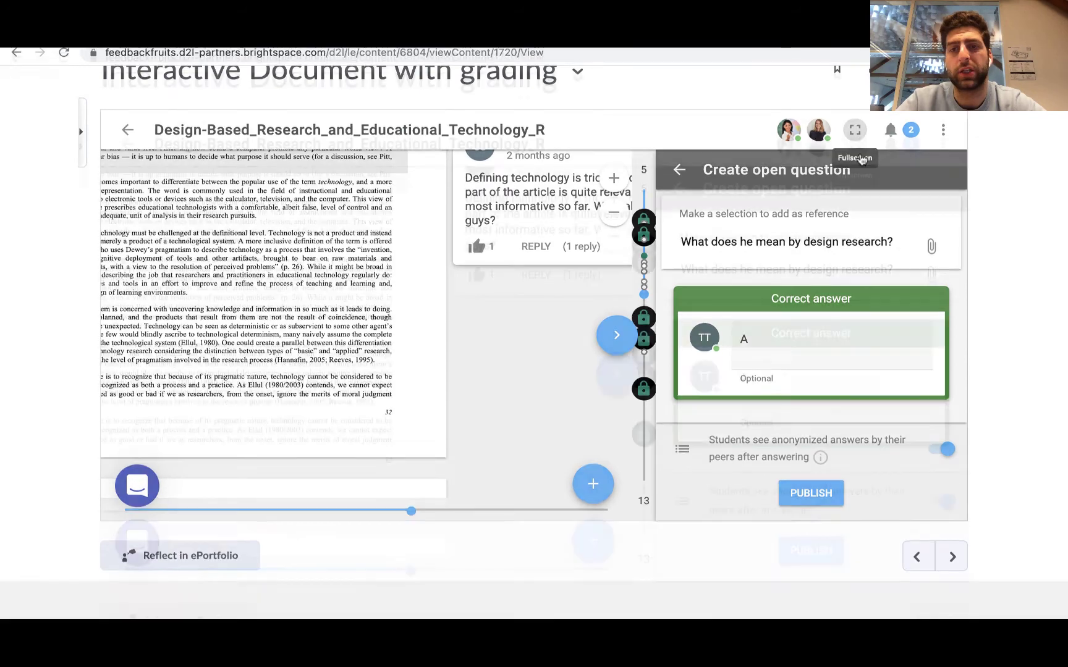
Publish the open question card and close the Contributions list
left_click(856, 129)
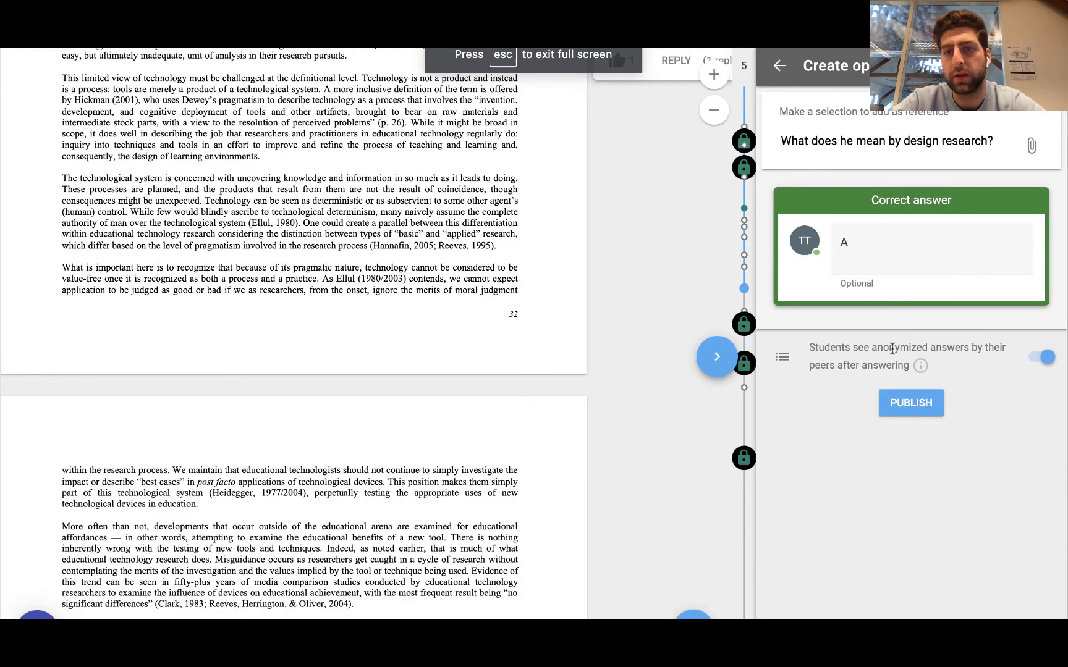
left_click(911, 403)
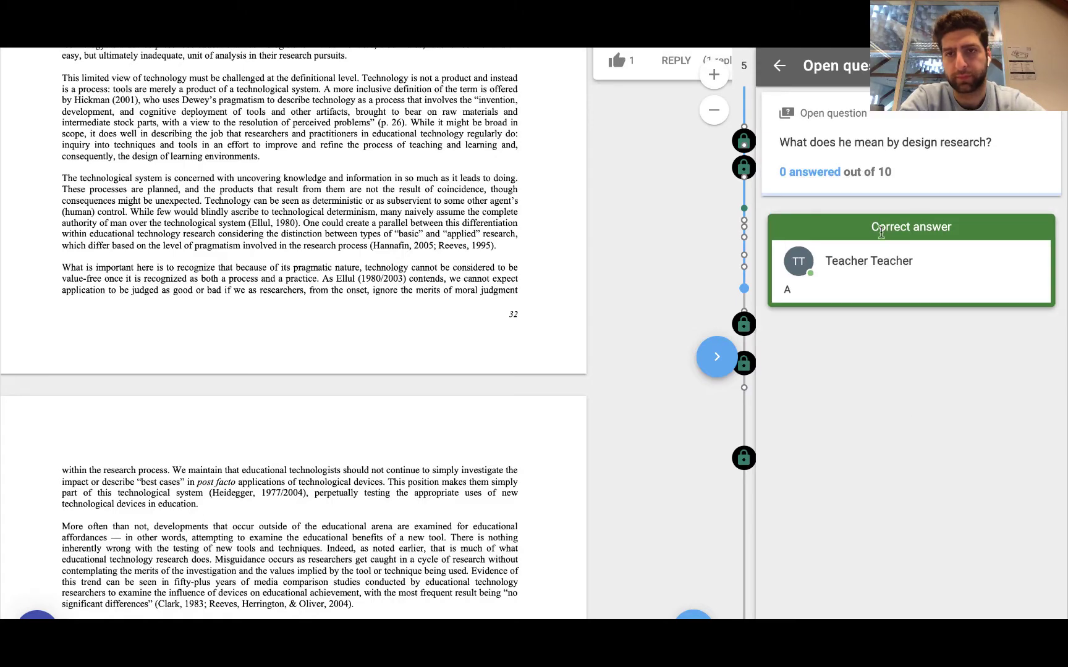
left_click(782, 67)
scroll(853, 367, "down", 2)
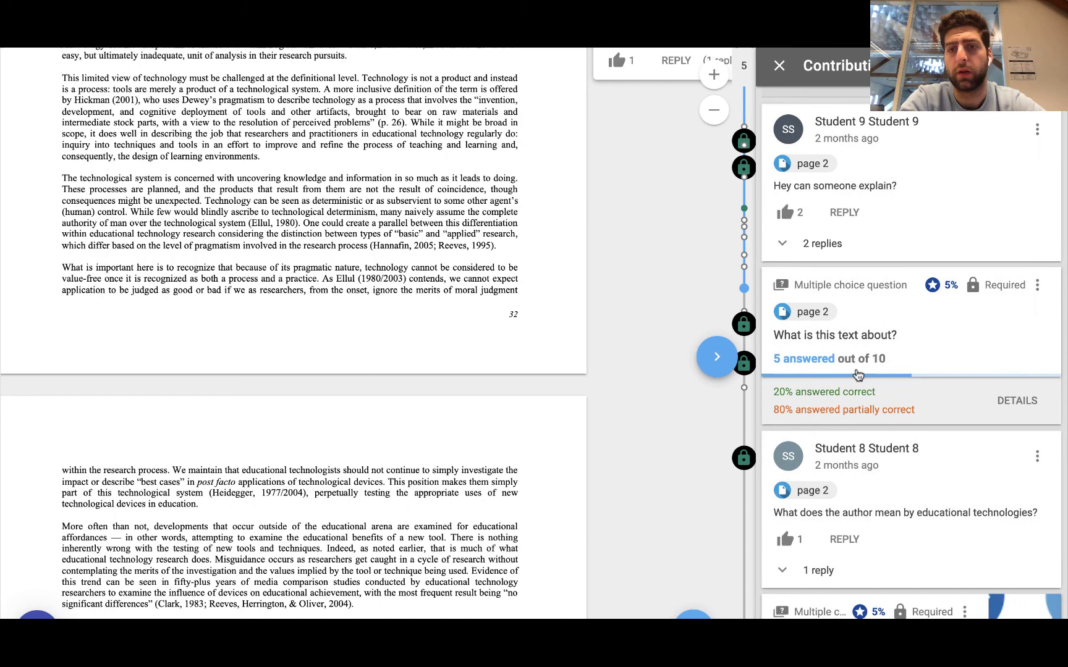
scroll(852, 365, "up", 2)
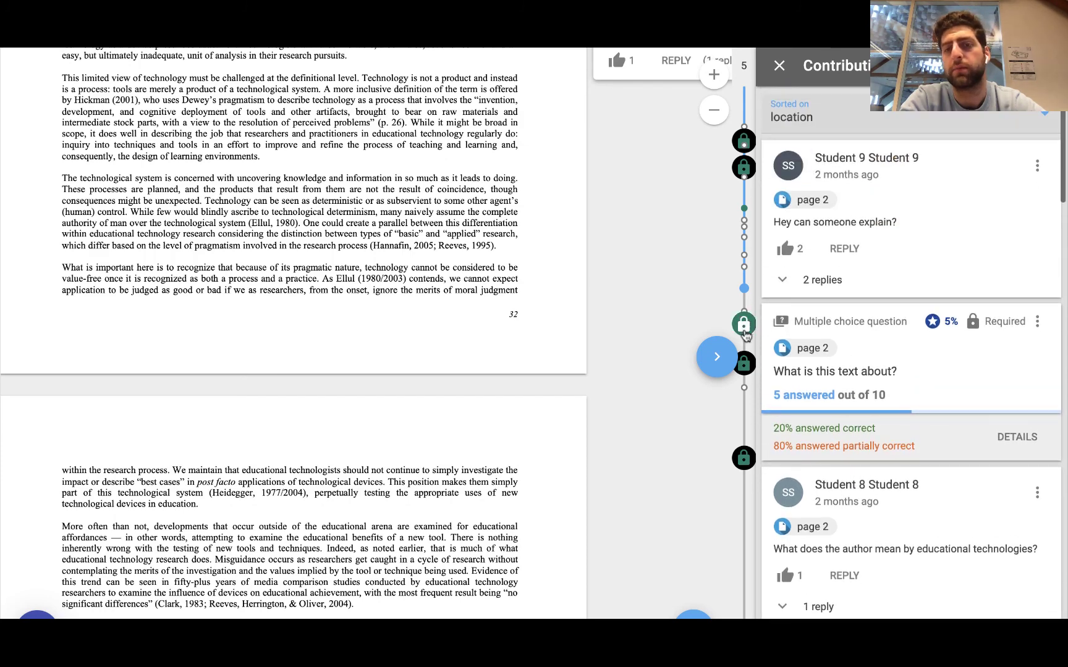
left_click(790, 61)
Exit full screen and open the assignment's edit view
key("Escape")
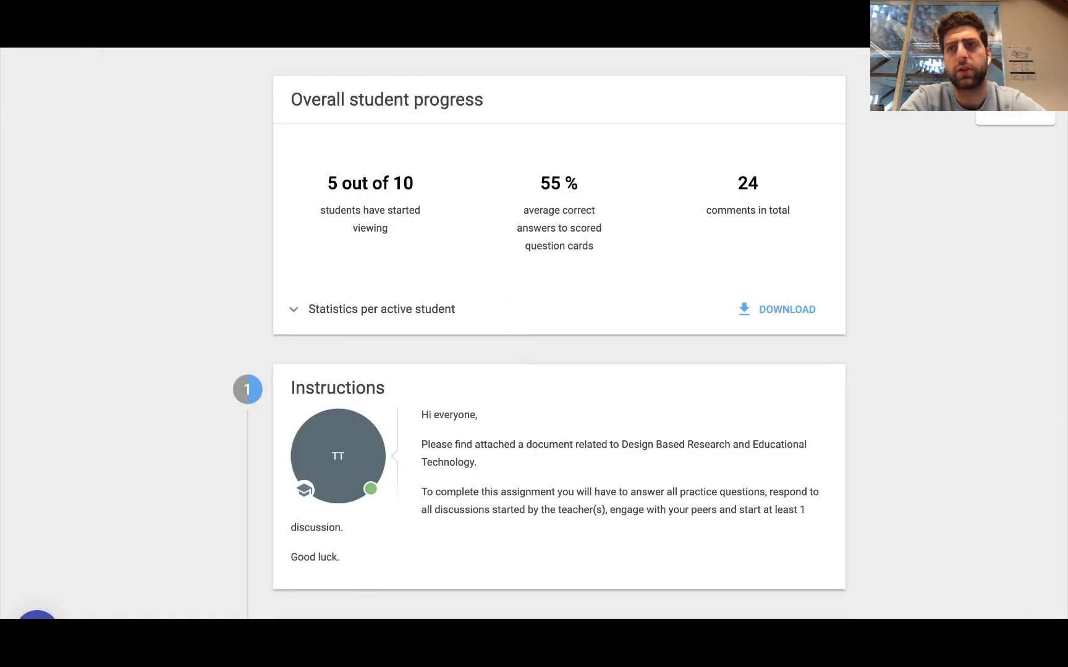
left_click(1016, 92)
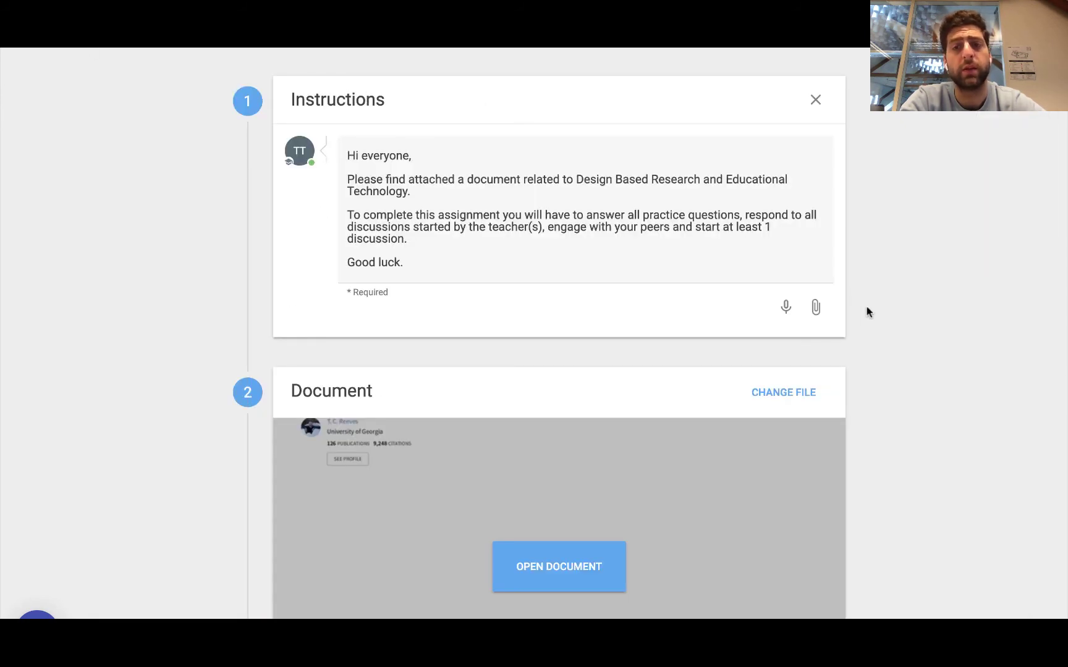
scroll(868, 309, "down", 1)
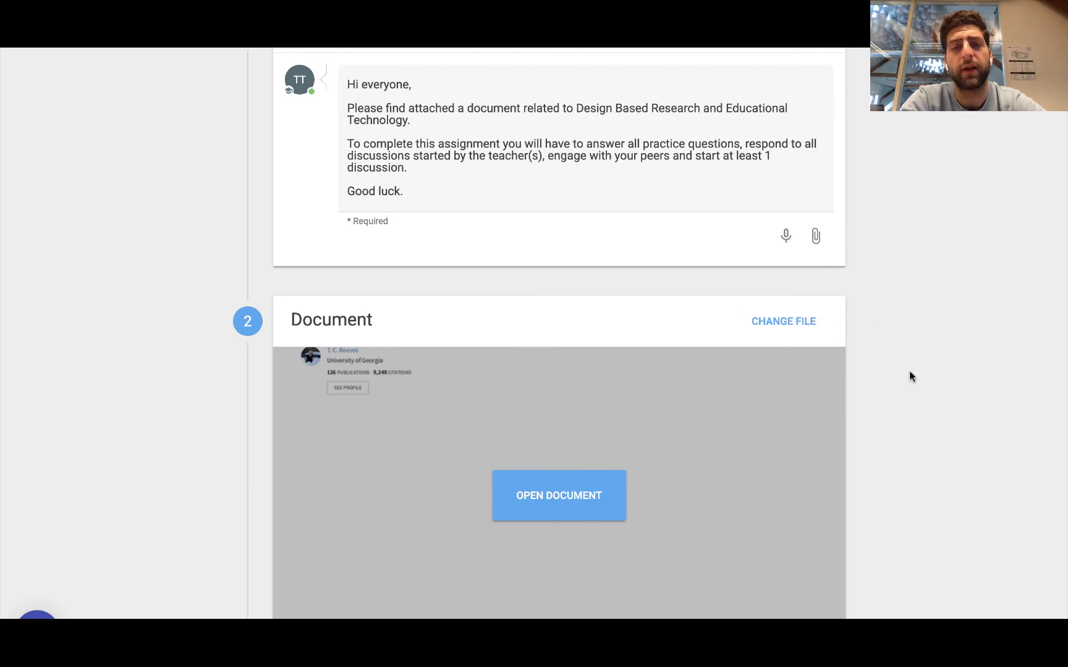
scroll(924, 386, "down", 7)
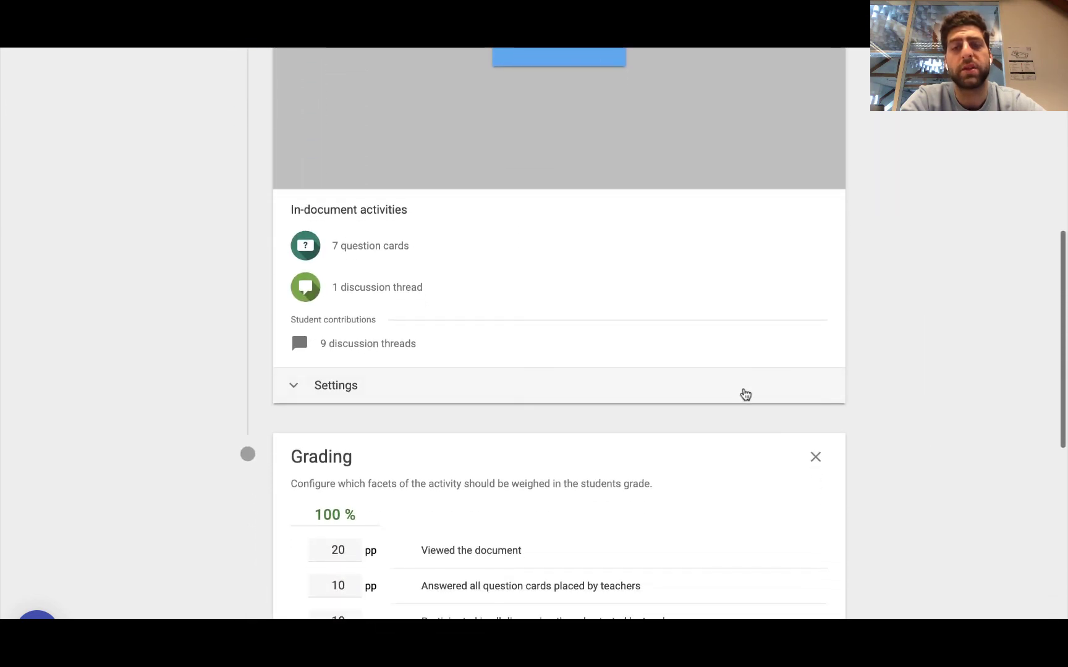
Expand Settings and review the Grading weights
left_click(741, 393)
scroll(908, 434, "down", 3)
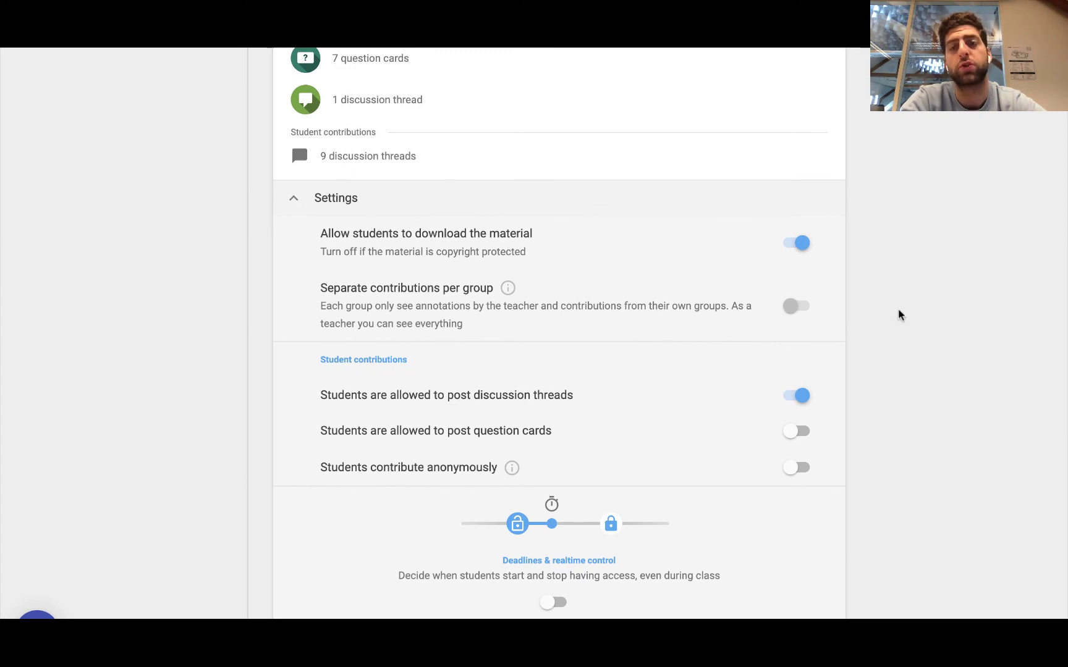
scroll(863, 512, "down", 1)
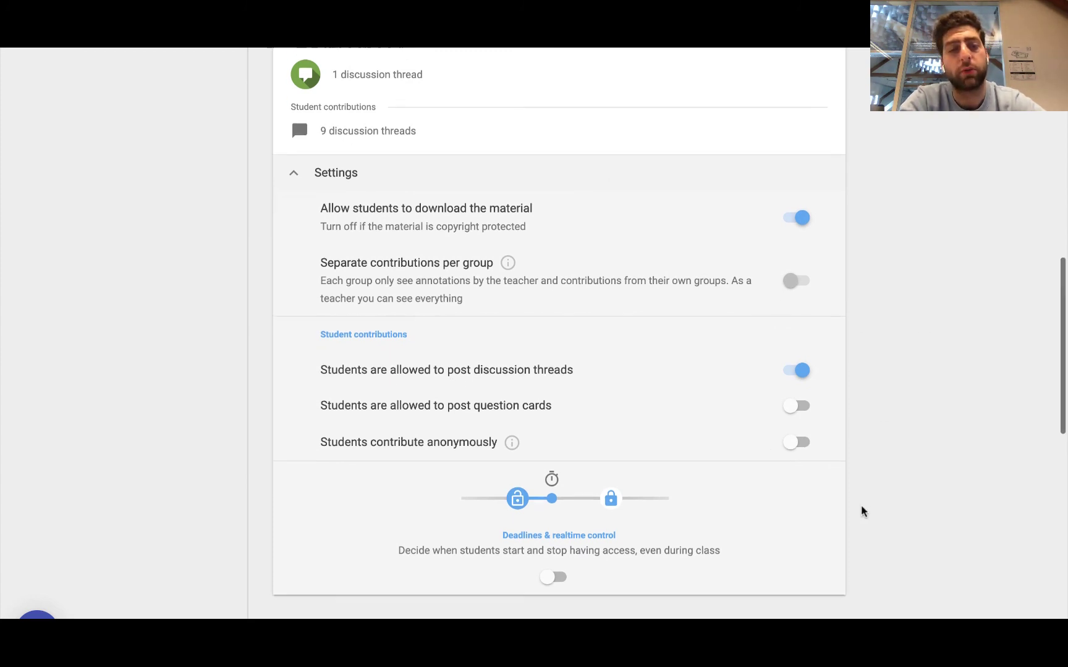
scroll(863, 511, "down", 8)
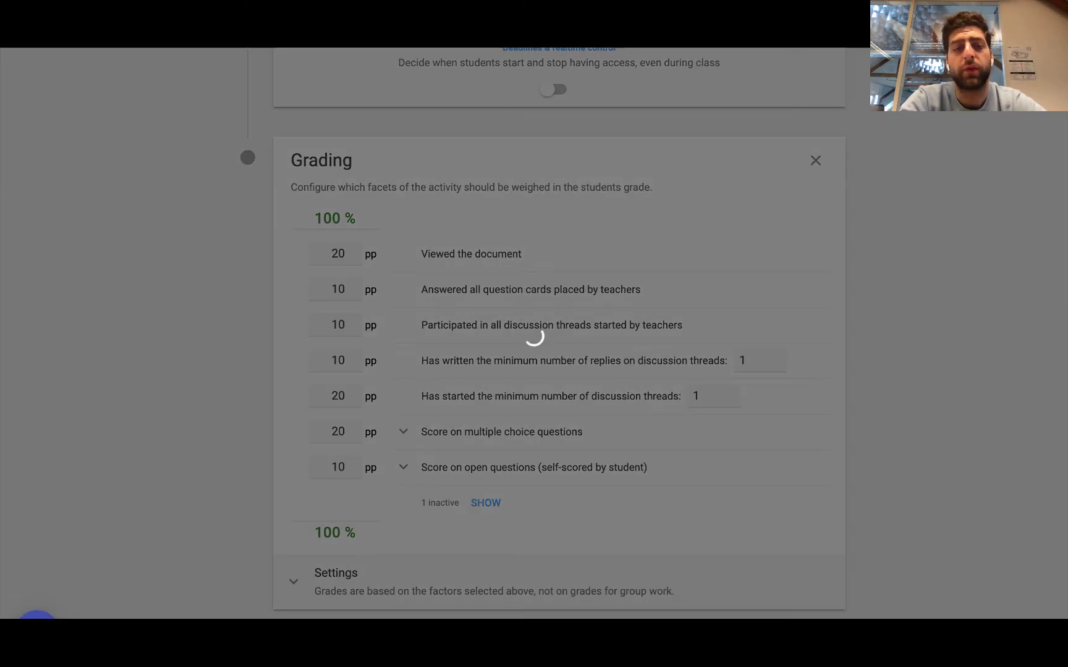
scroll(952, 344, "down", 3)
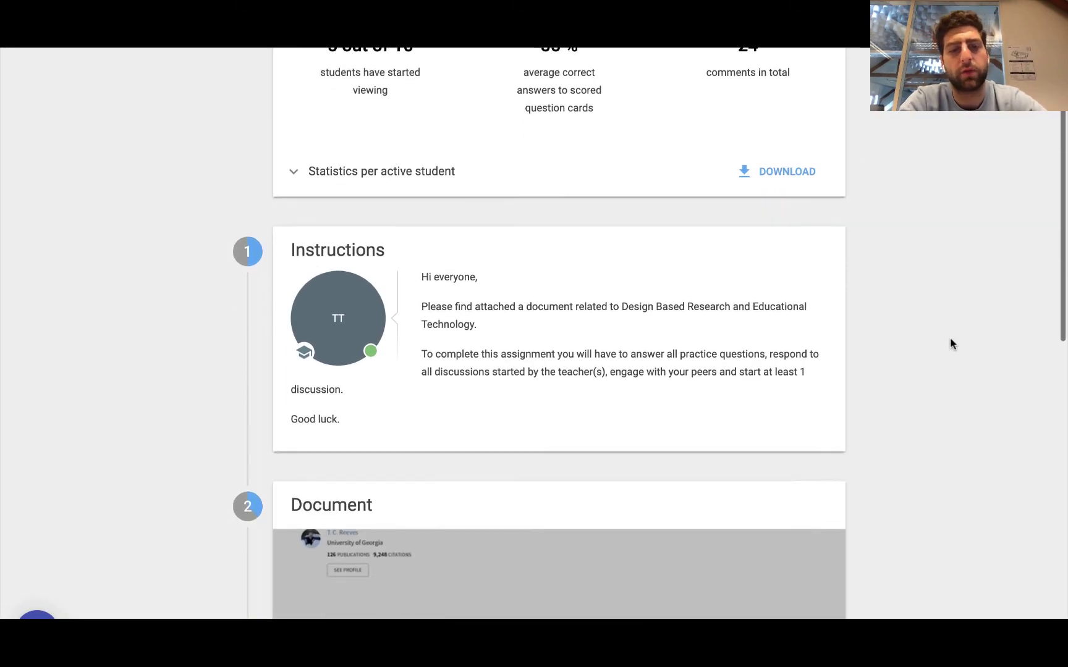
scroll(951, 344, "up", 1)
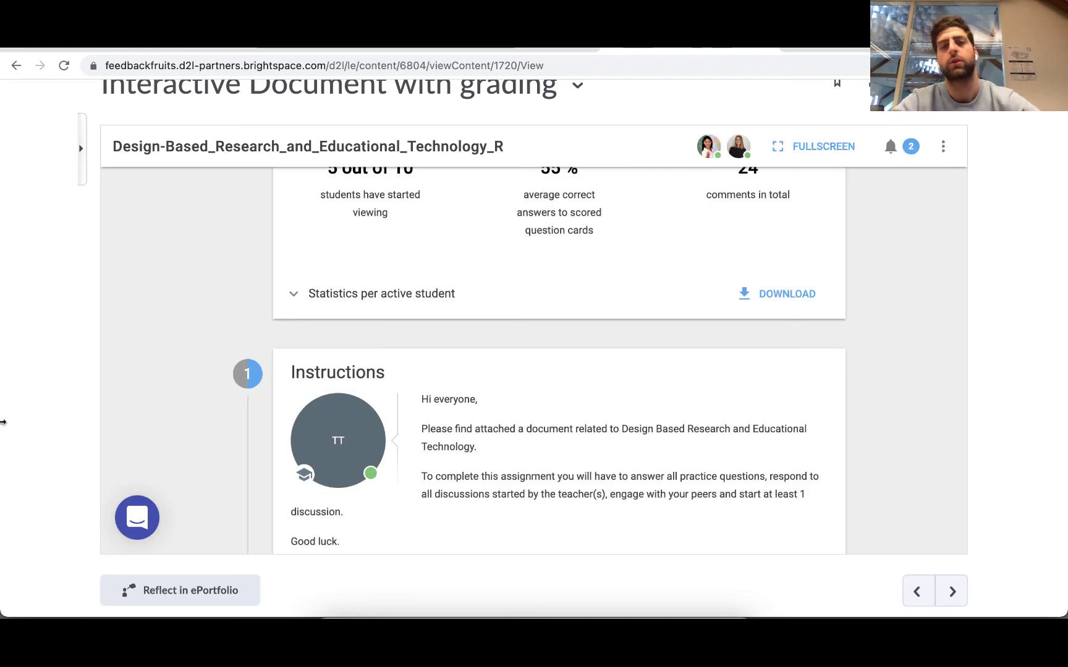